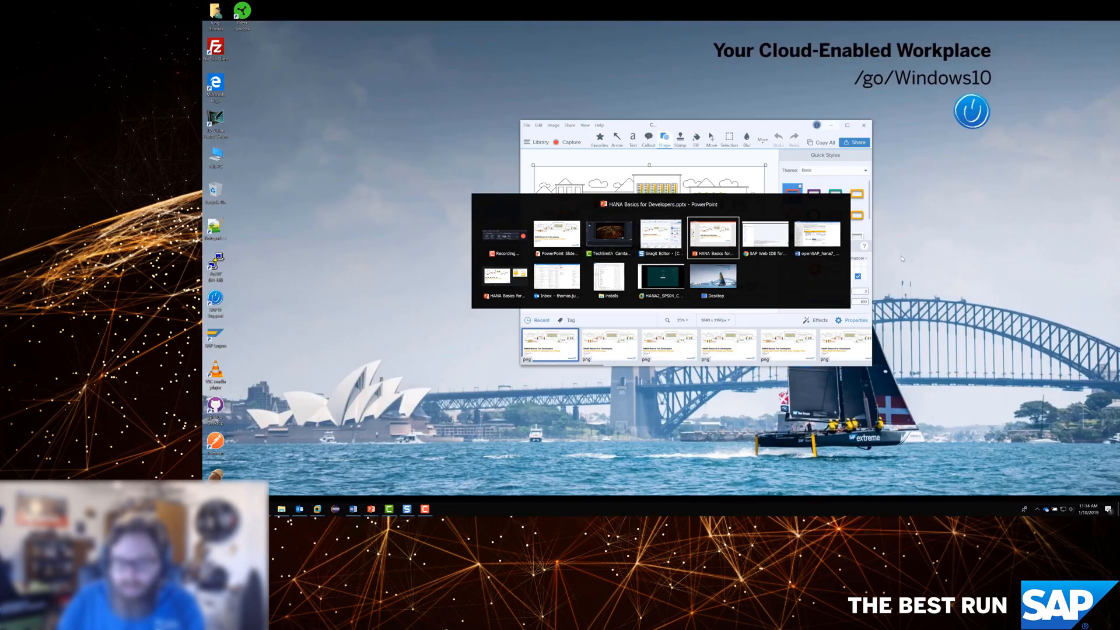
key("Tab")
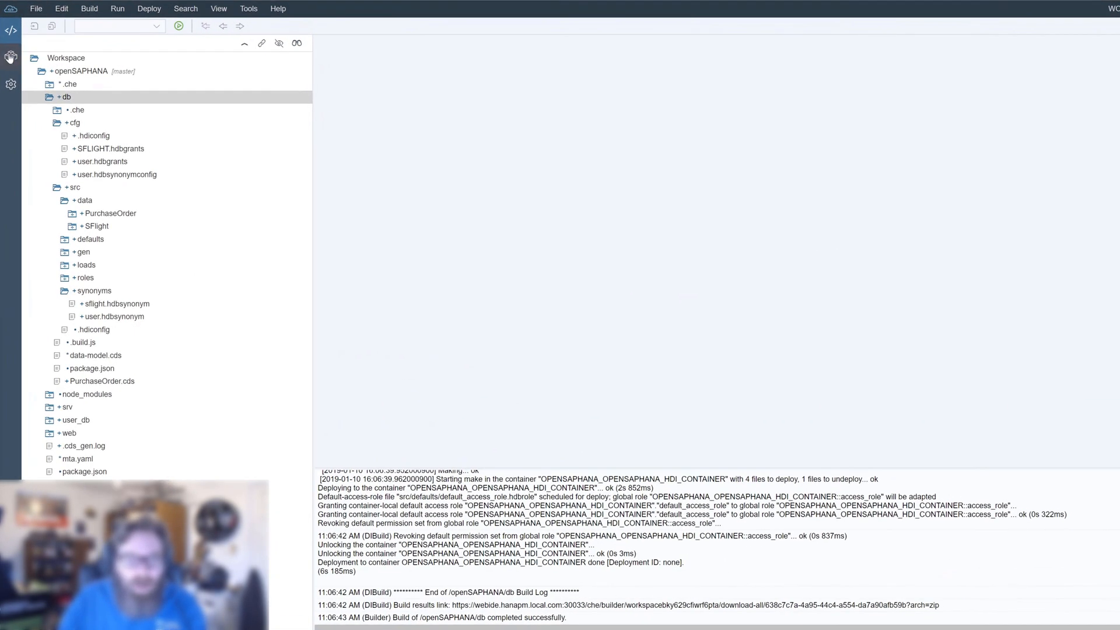
Add the openSAP.CentralDB.opensap-central-container HDI container via the Database Explorer's Add Database dialog.
left_click(11, 57)
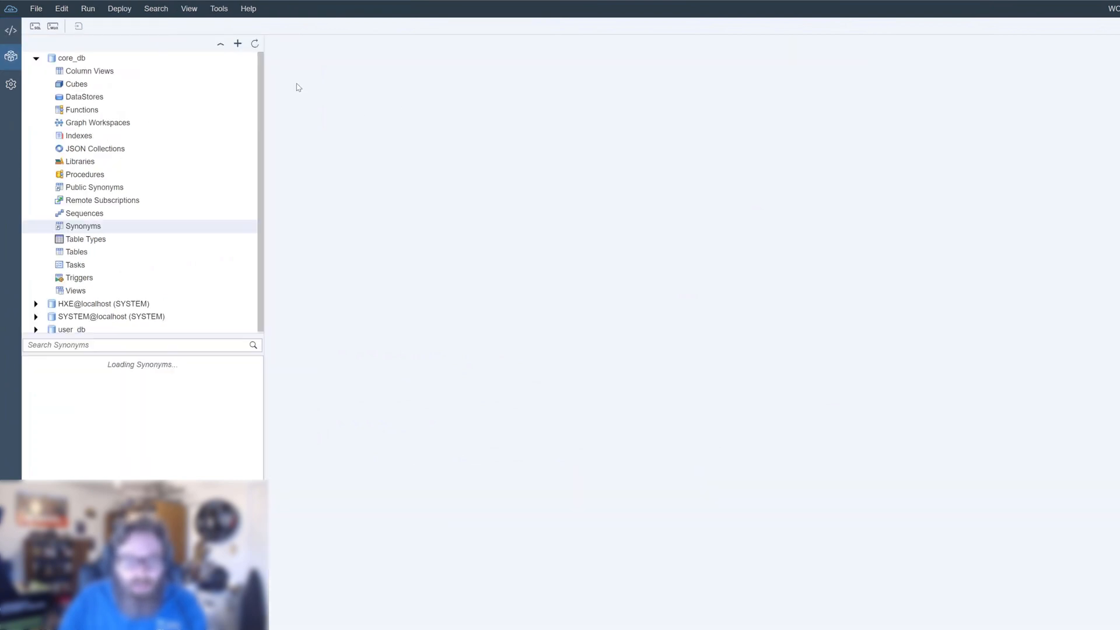
left_click(36, 59)
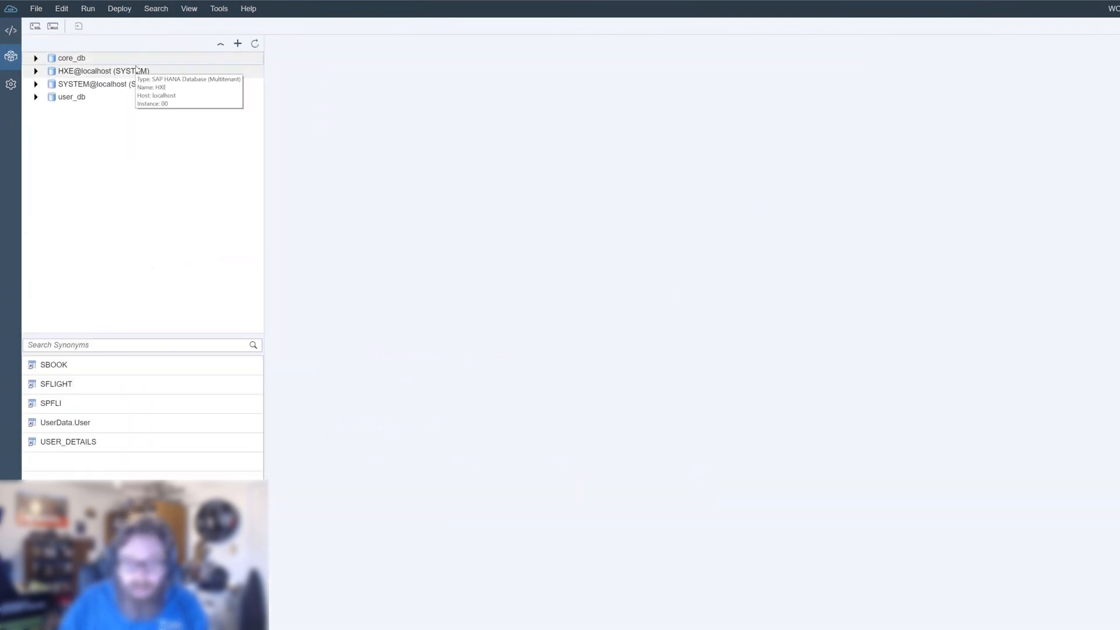
left_click(236, 44)
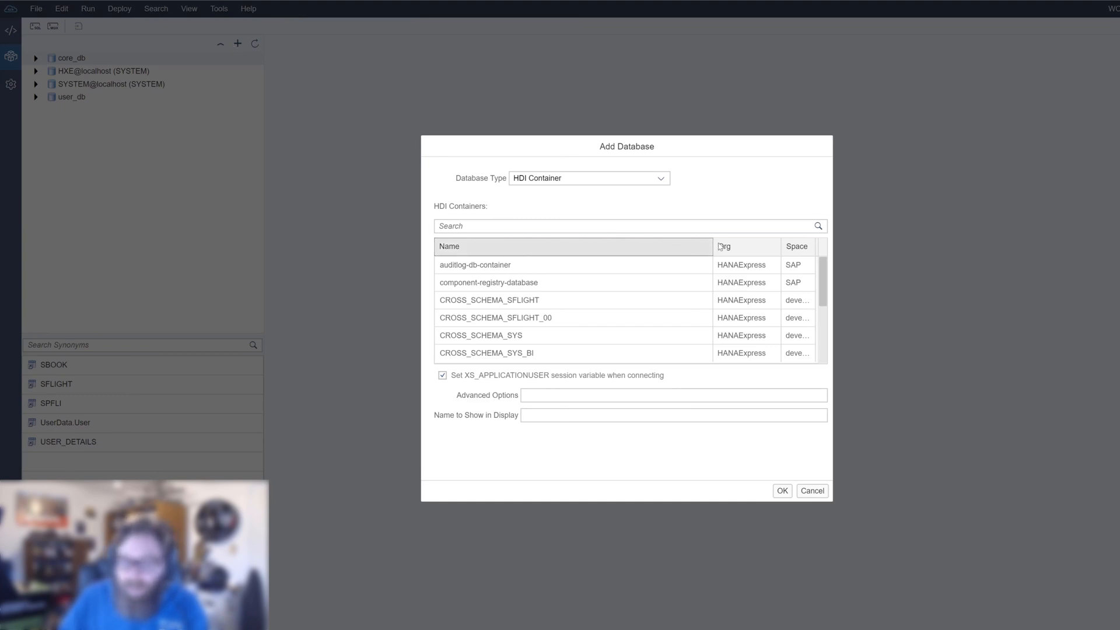
left_click_drag(713, 246, 606, 254)
scroll(575, 289, "down", 5)
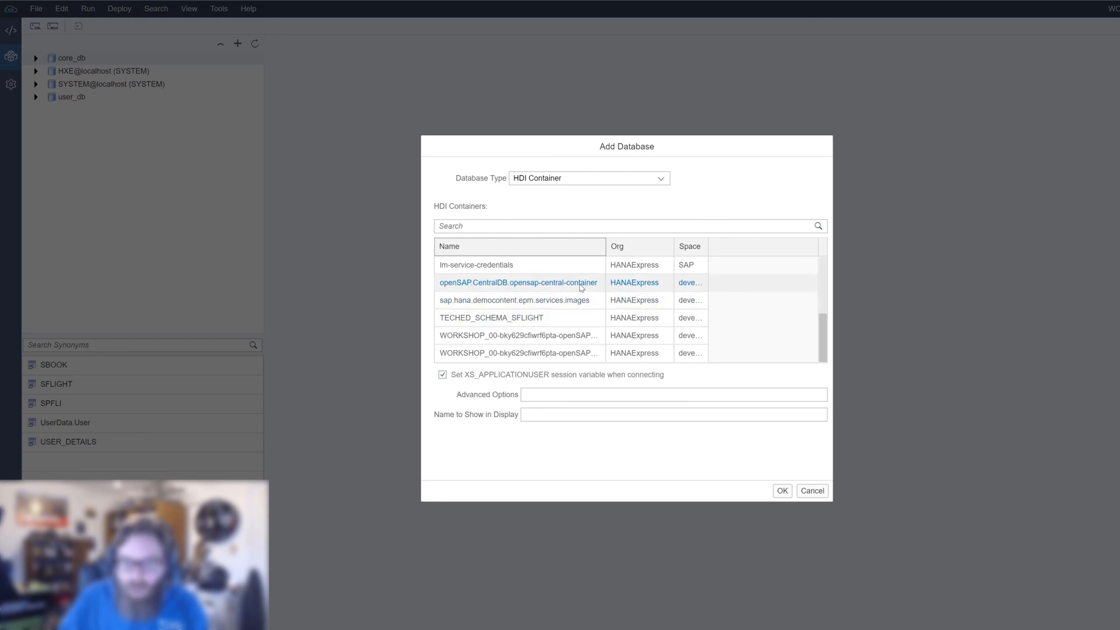
left_click(577, 283)
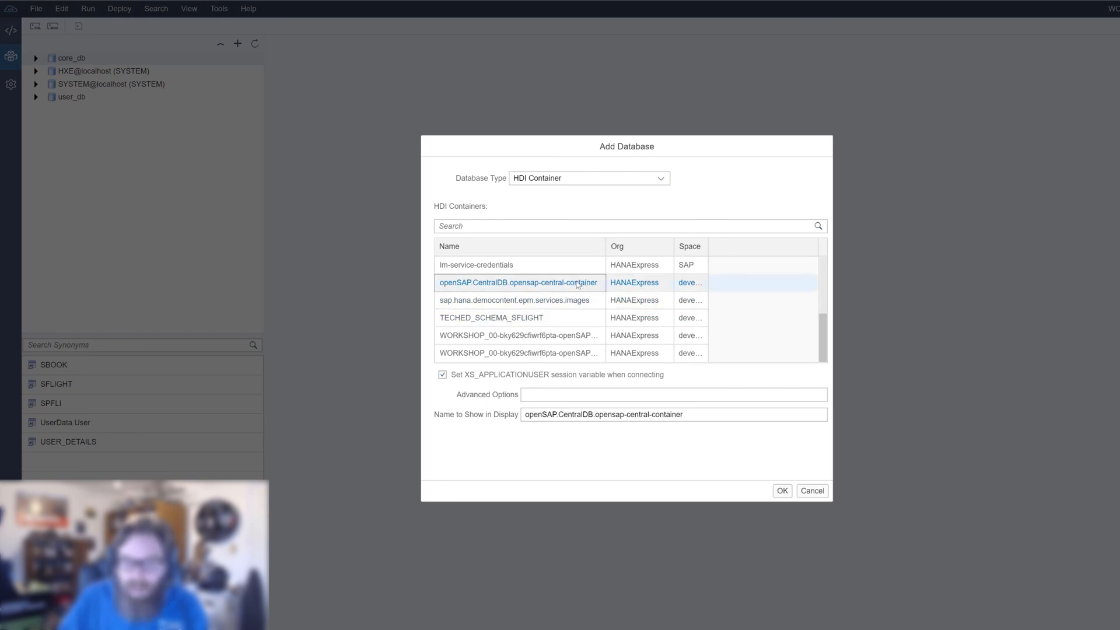
left_click(782, 490)
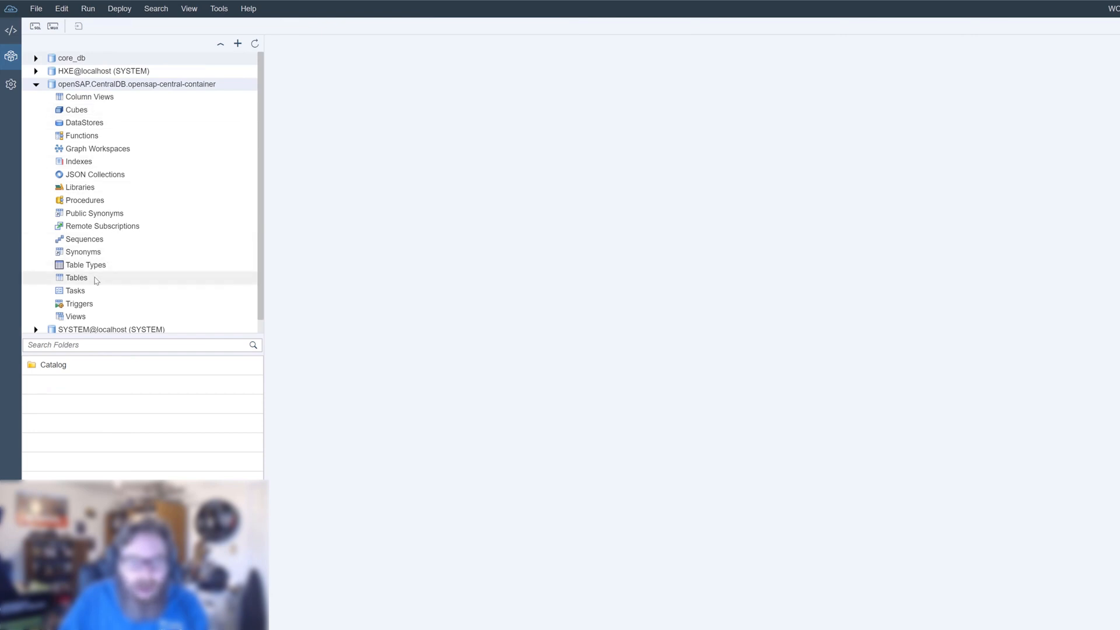
Open the data of the central container's ISO.COUNTRIES, ISO.CURRENCIES and ISO.SUBDIVISIONS tables.
left_click(152, 278)
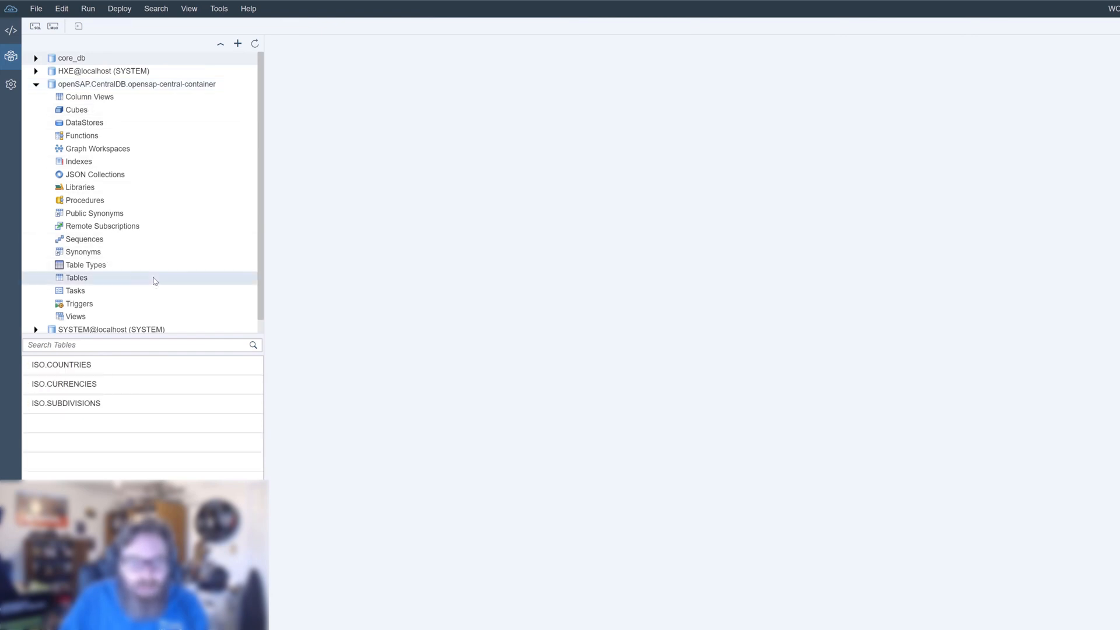
right_click(119, 369)
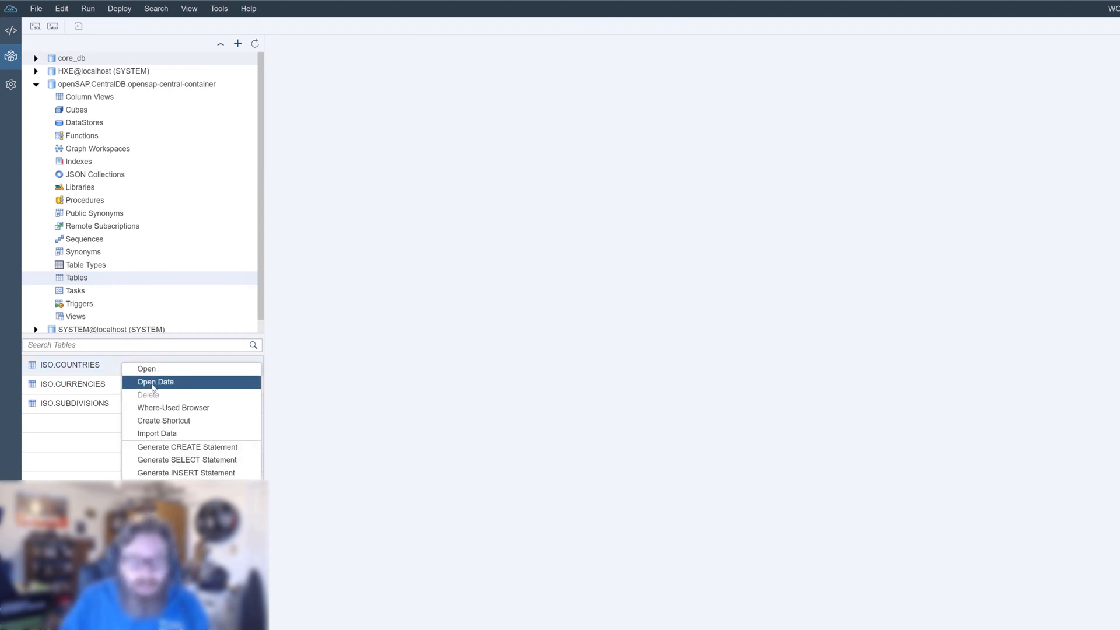
left_click(153, 383)
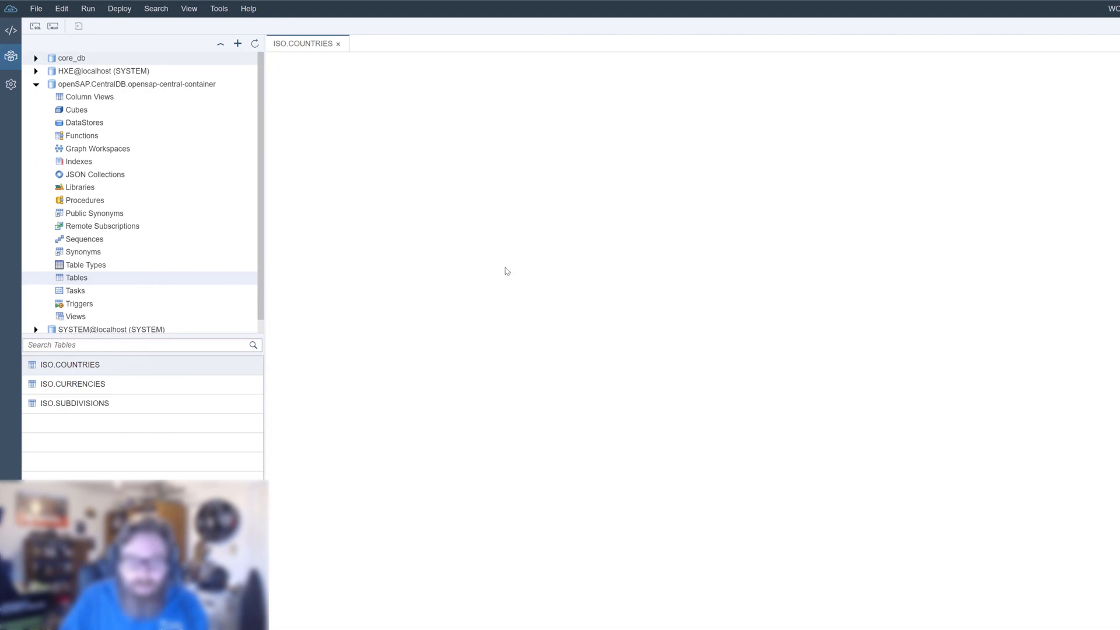
scroll(390, 160, "down", 5)
scroll(391, 219, "down", 4)
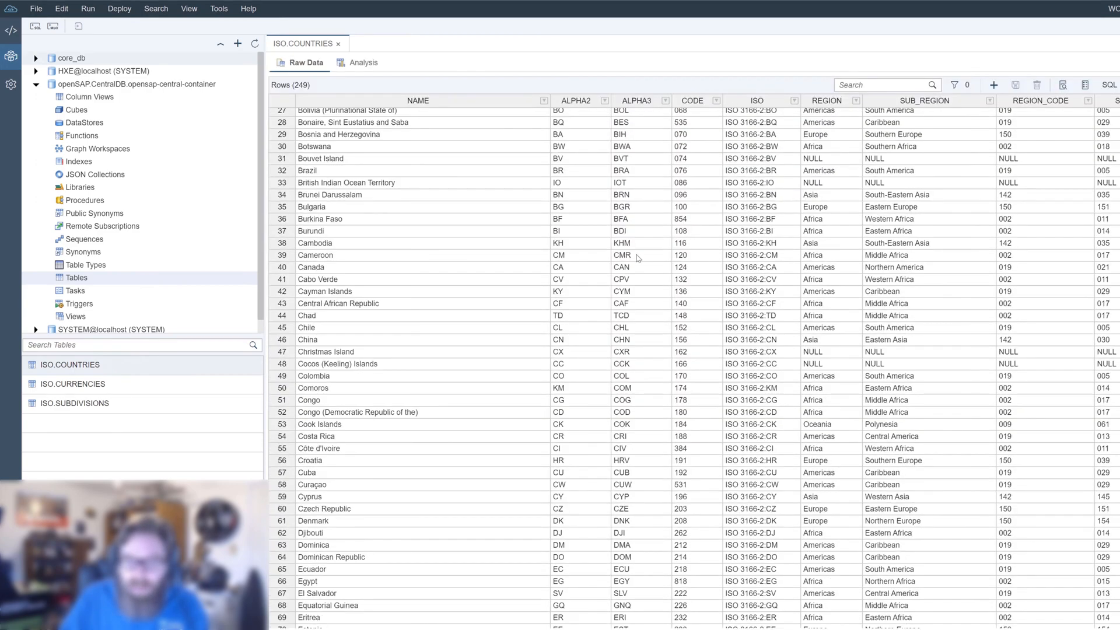
double_click(151, 388)
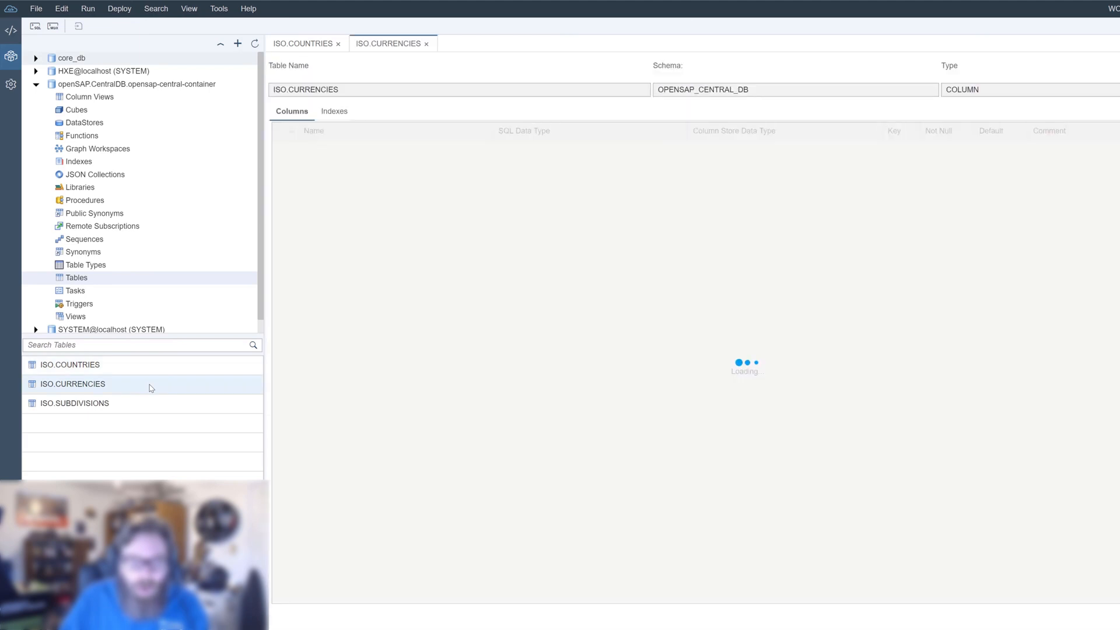
right_click(158, 384)
left_click(192, 400)
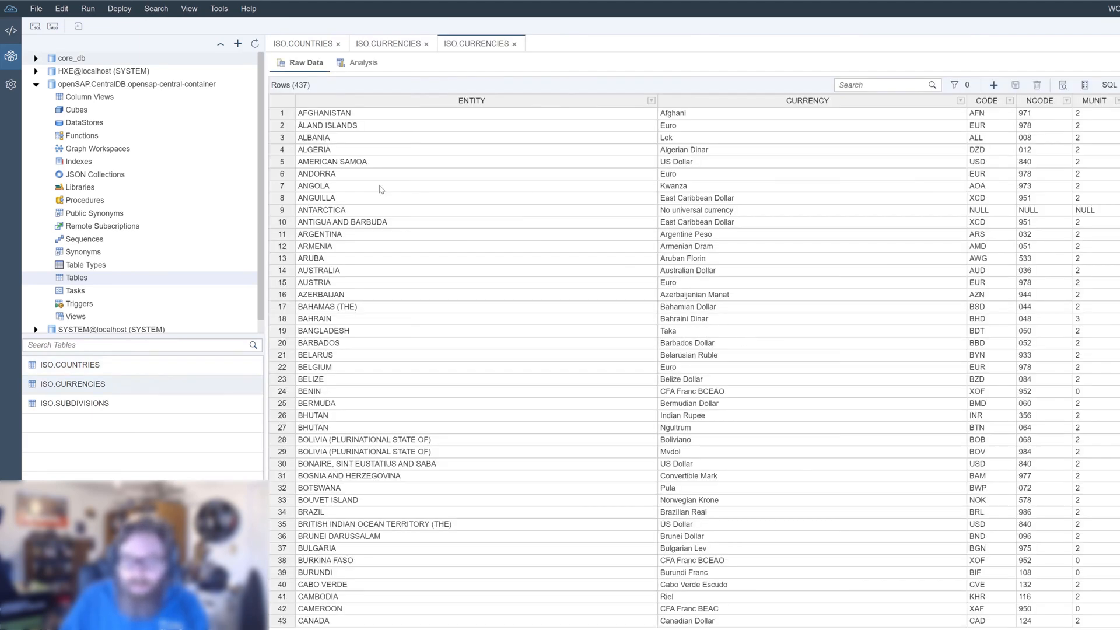
scroll(542, 289, "down", 10)
scroll(542, 289, "down", 10)
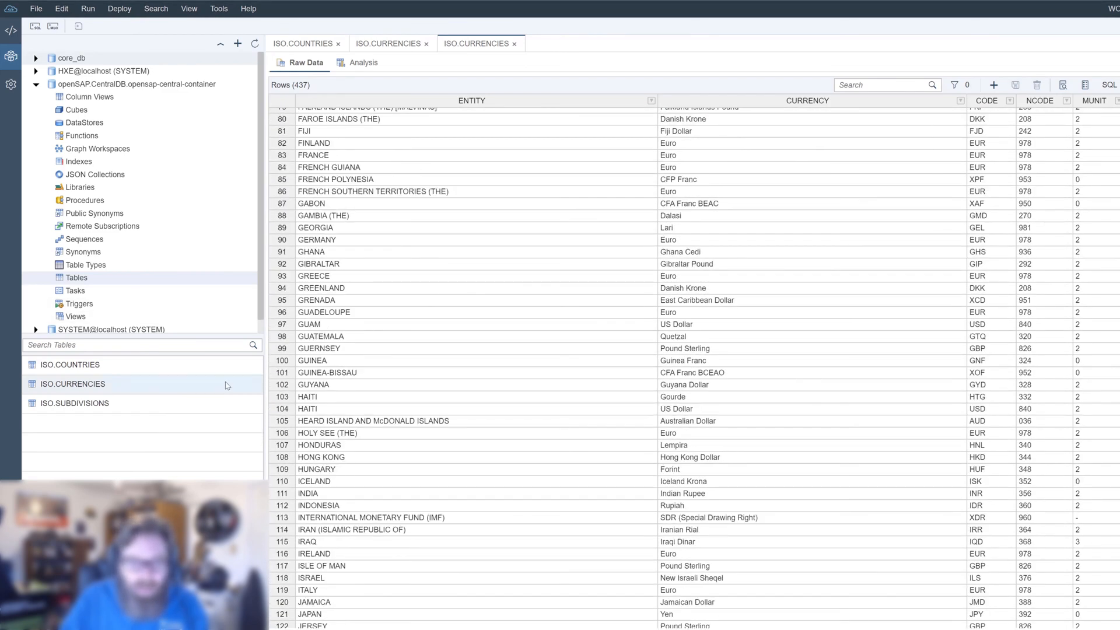
double_click(174, 403)
right_click(173, 408)
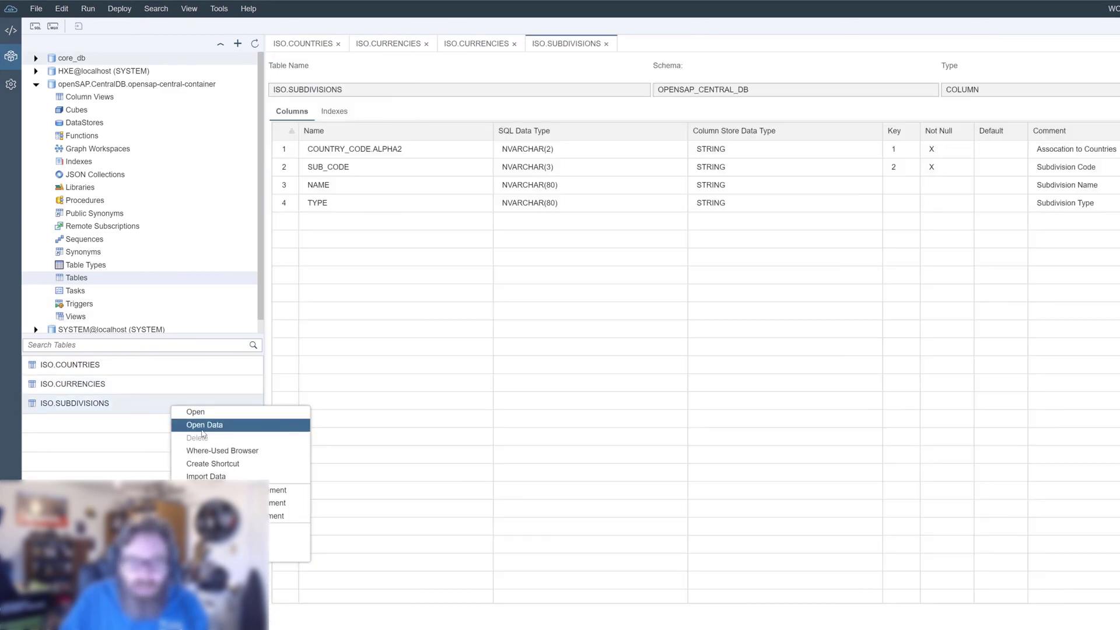
left_click(204, 425)
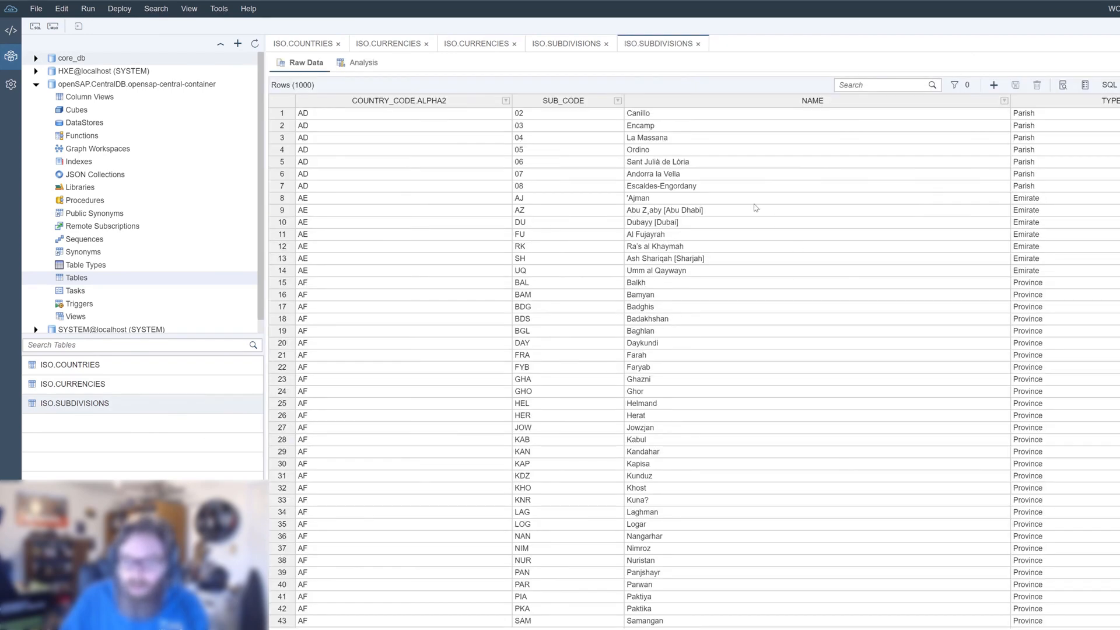
scroll(813, 262, "down", 10)
scroll(814, 263, "down", 10)
scroll(814, 262, "down", 10)
scroll(818, 289, "down", 10)
scroll(818, 289, "down", 5)
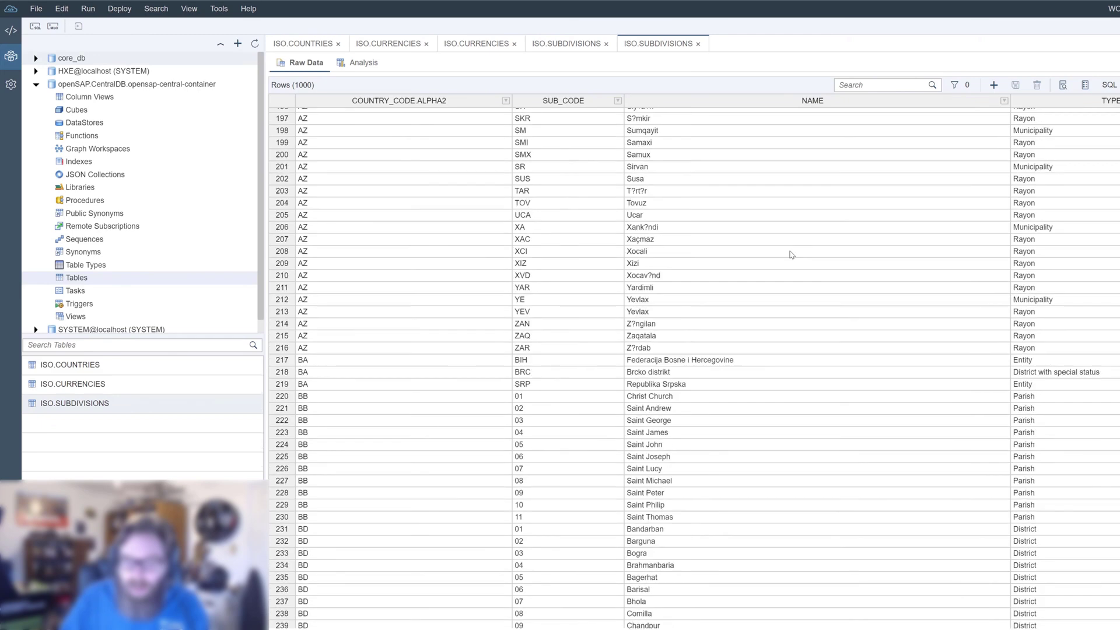
Close all the opened ISO table data and definition tabs.
left_click(700, 44)
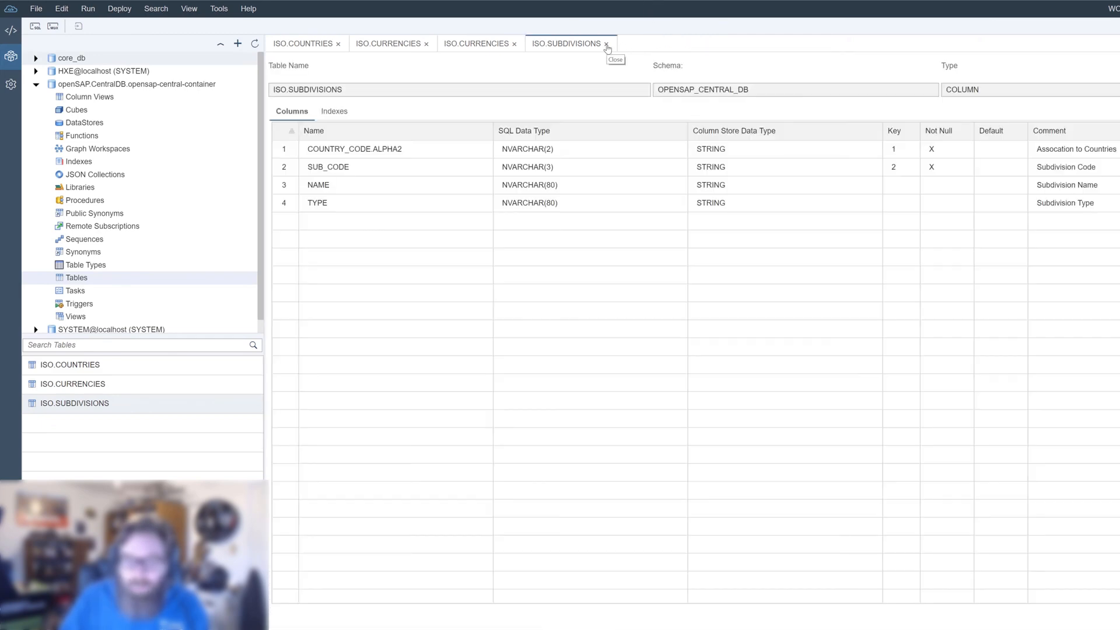
left_click(606, 44)
left_click(513, 45)
left_click(426, 44)
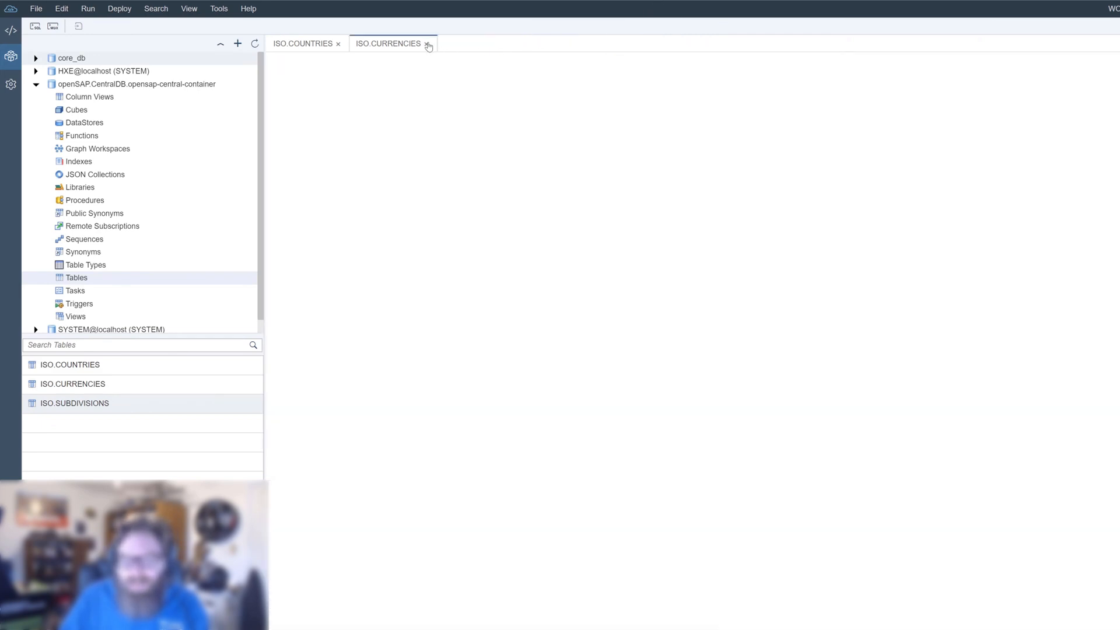
left_click(338, 44)
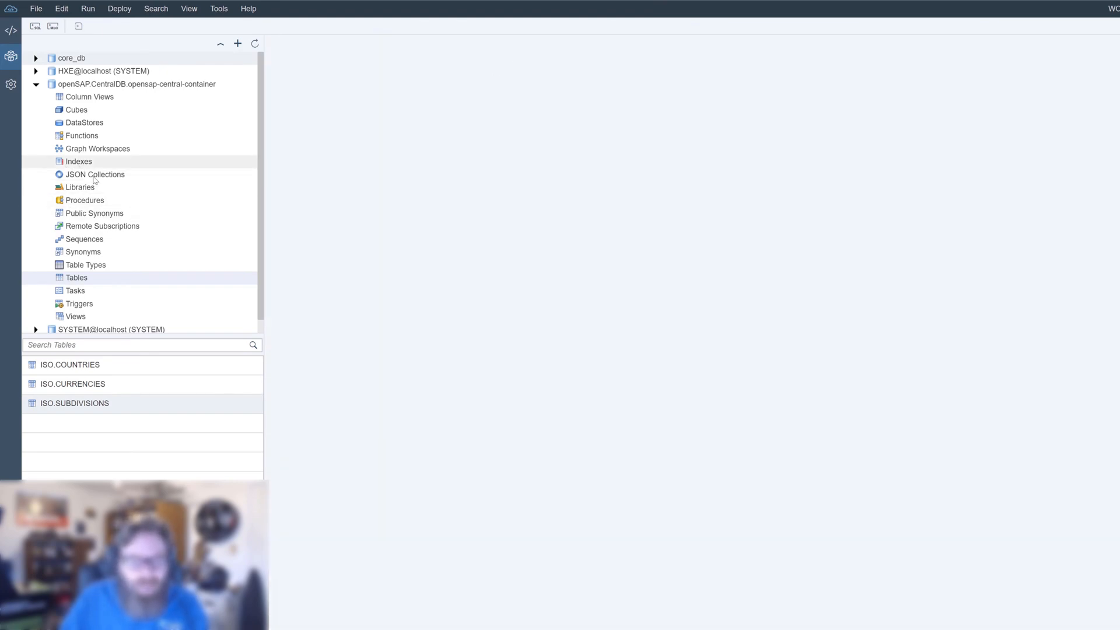
List the container's views, browse the ISO.US_STATES view data, then close its tabs.
left_click(76, 316)
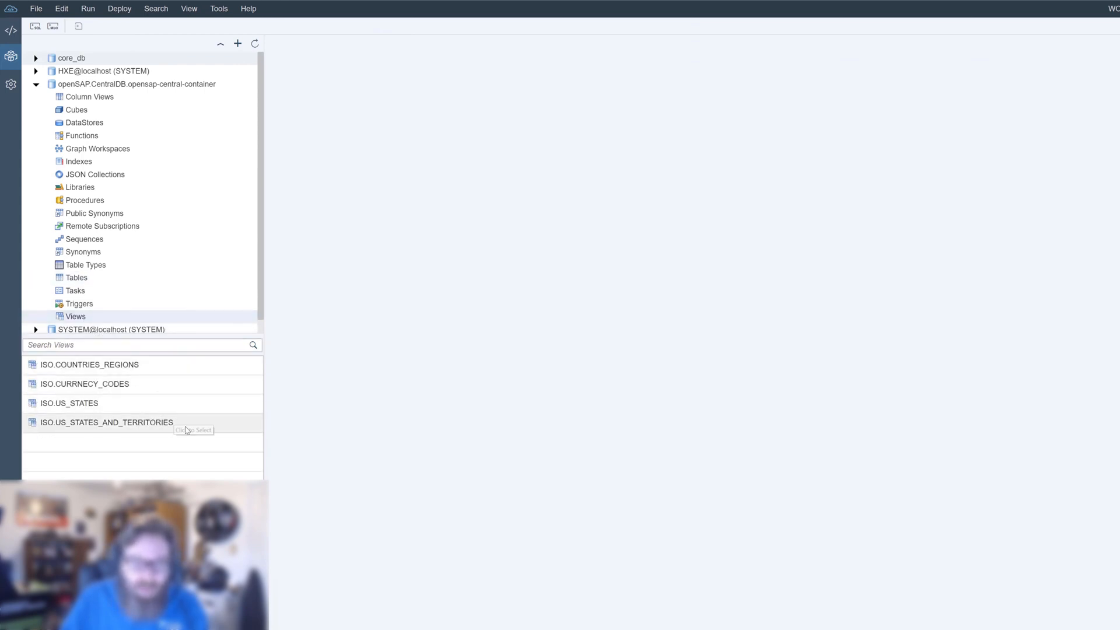
right_click(179, 420)
left_click(202, 426)
right_click(163, 407)
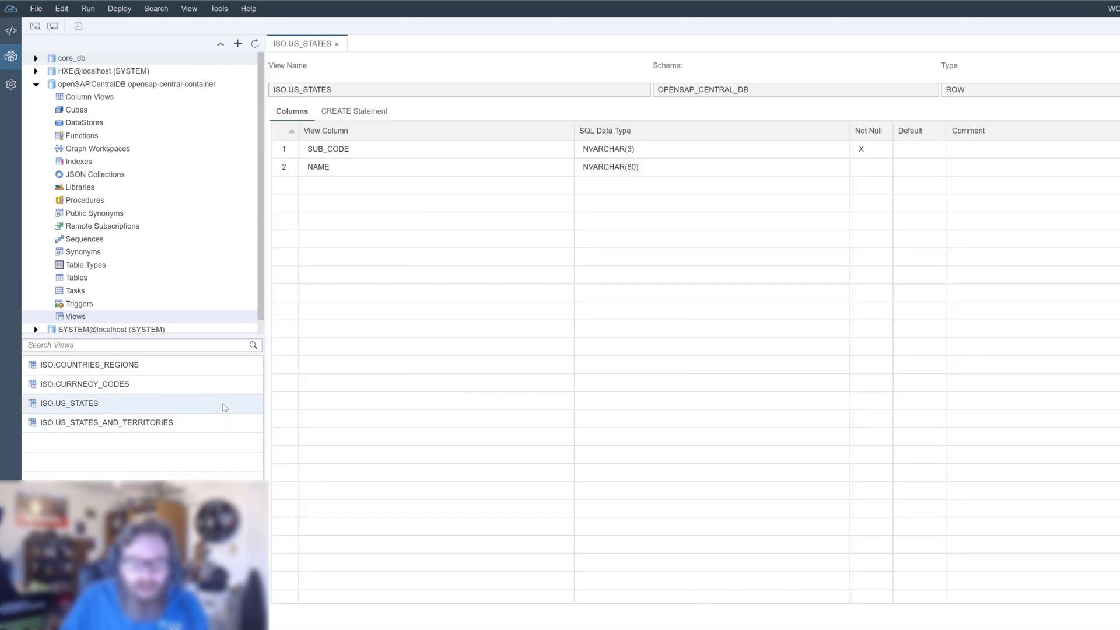
right_click(226, 408)
left_click(251, 430)
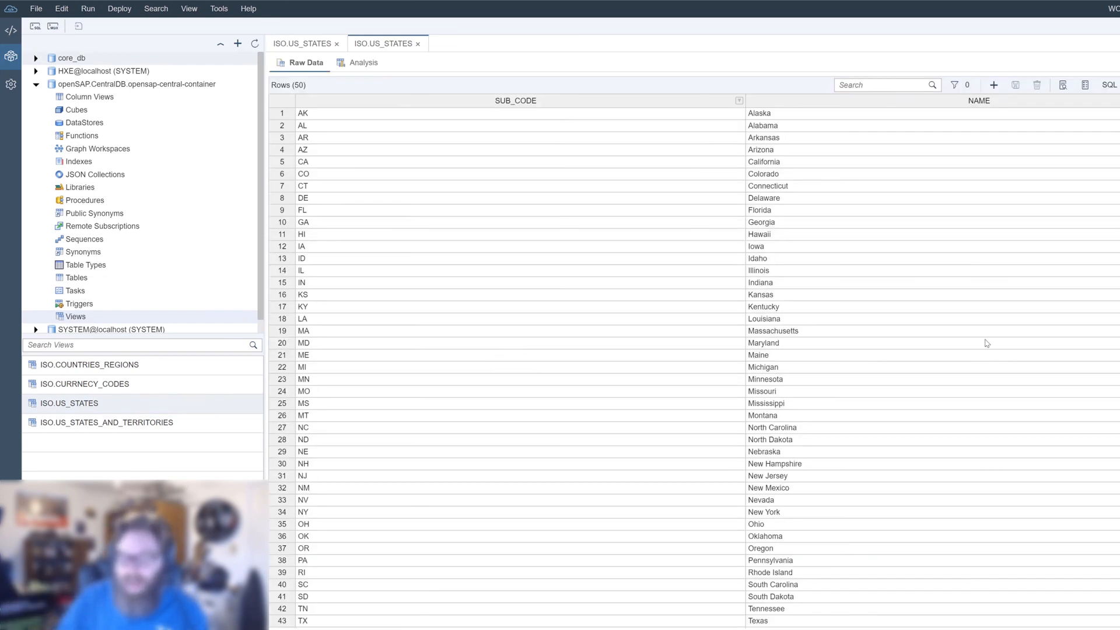
scroll(834, 276, "down", 3)
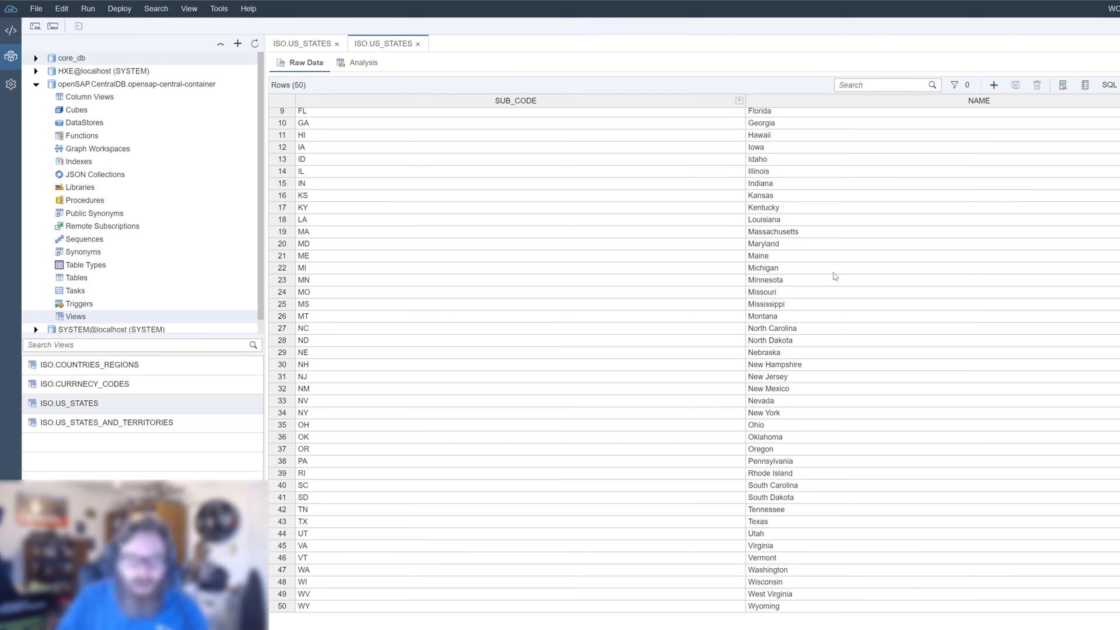
scroll(833, 275, "up", 3)
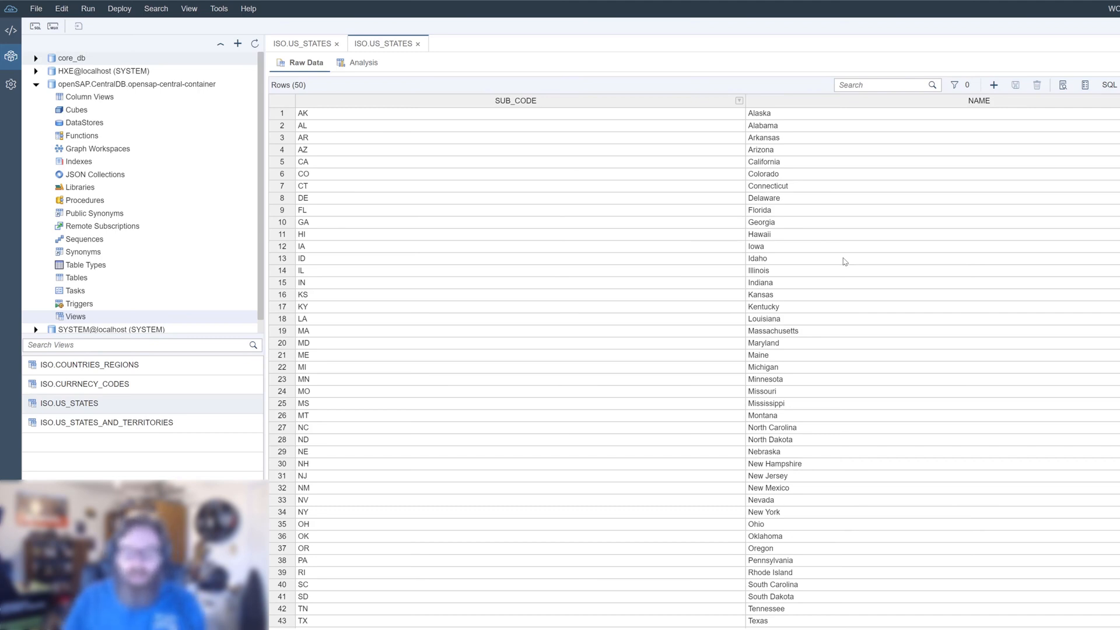
left_click(418, 44)
left_click(338, 44)
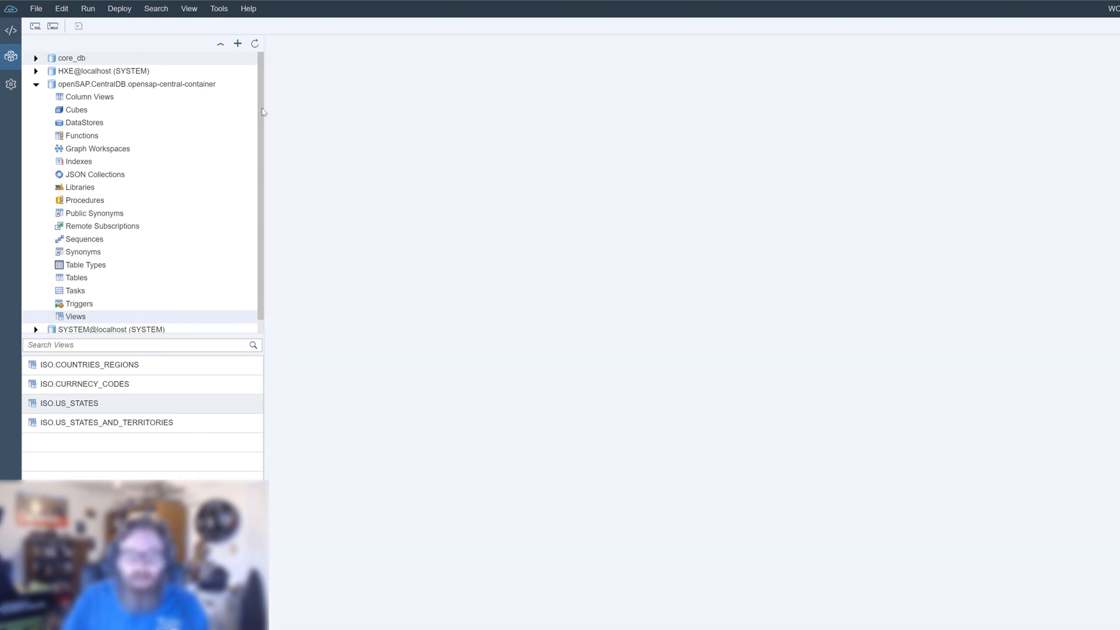
Collapse the central container, return to the project tree and bring up the db module's context actions.
left_click(37, 84)
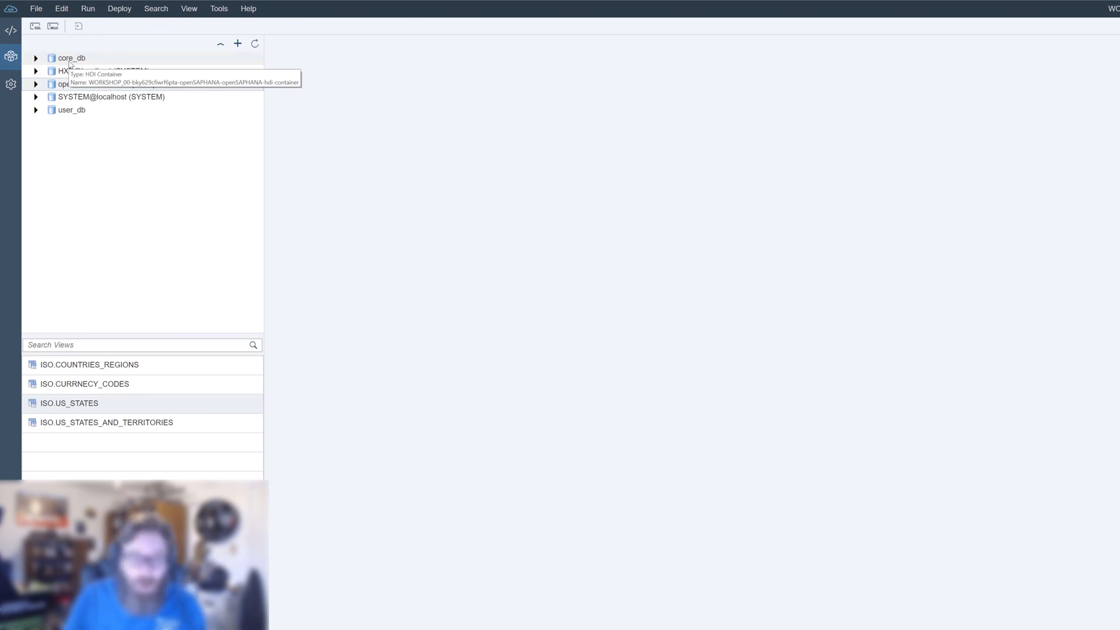
left_click(72, 57)
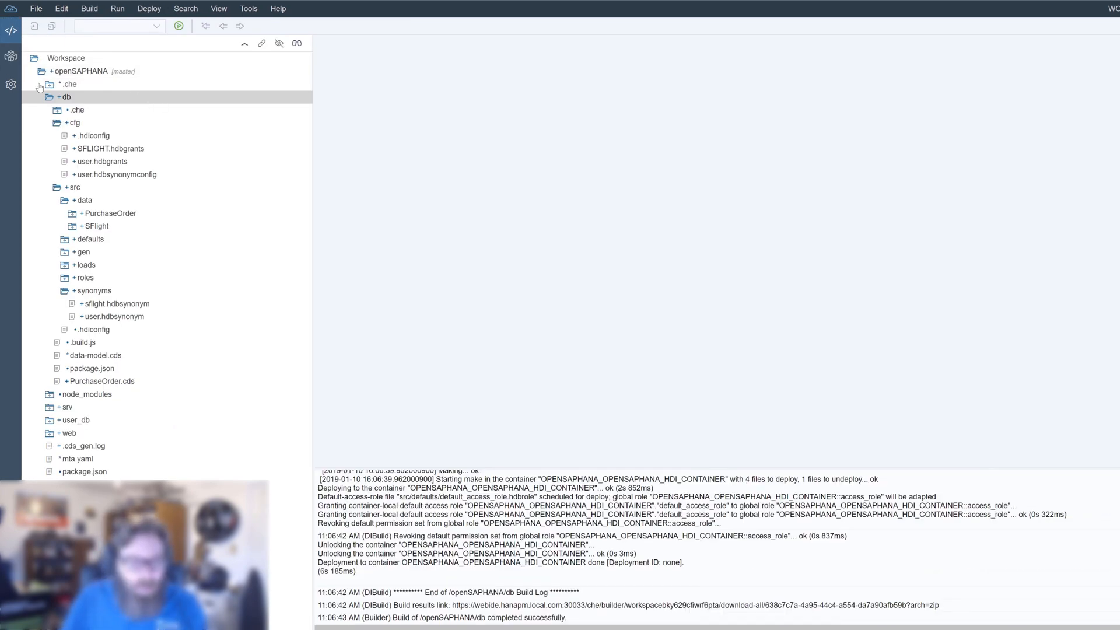
left_click(98, 98)
right_click(97, 98)
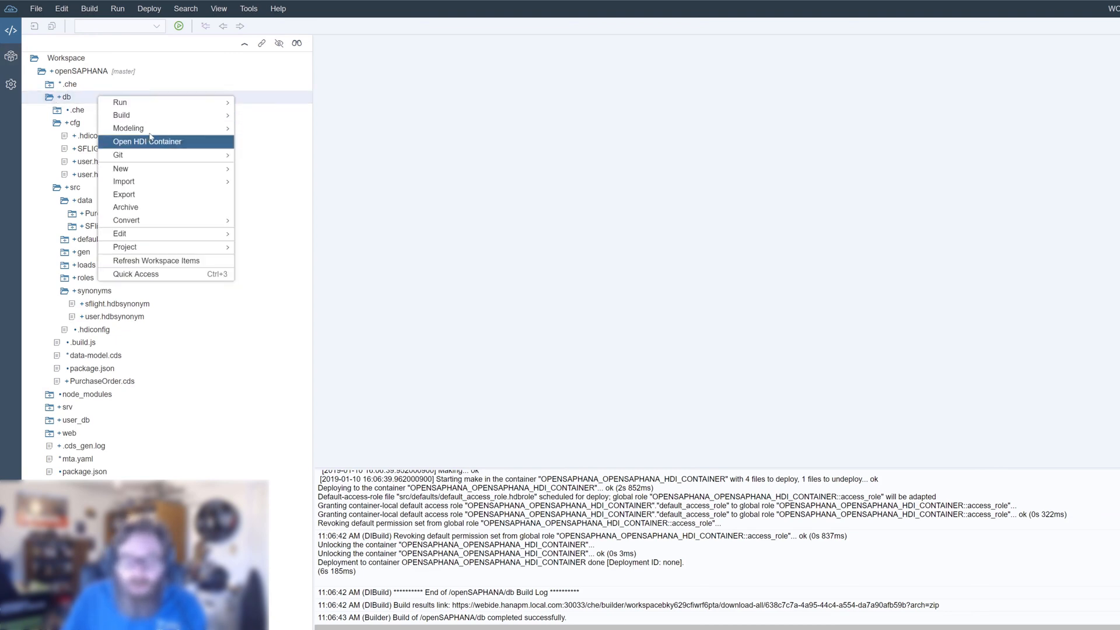
mouse_move(167, 128)
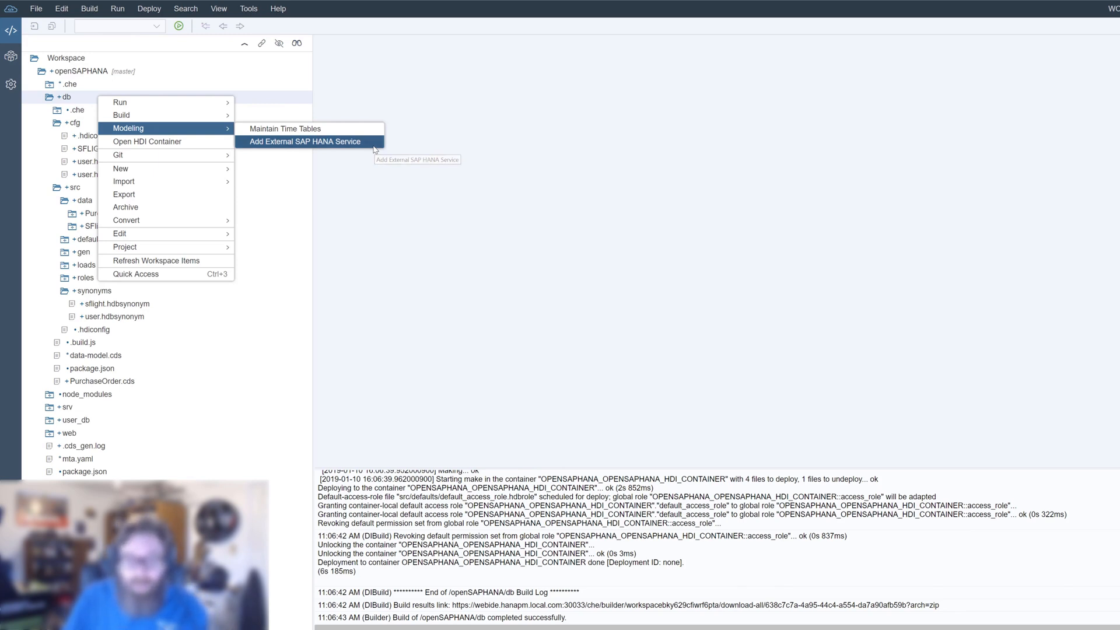
Add openSAP.CentralDB.opensap-central-container as an external HDI container service for the db module.
left_click(359, 142)
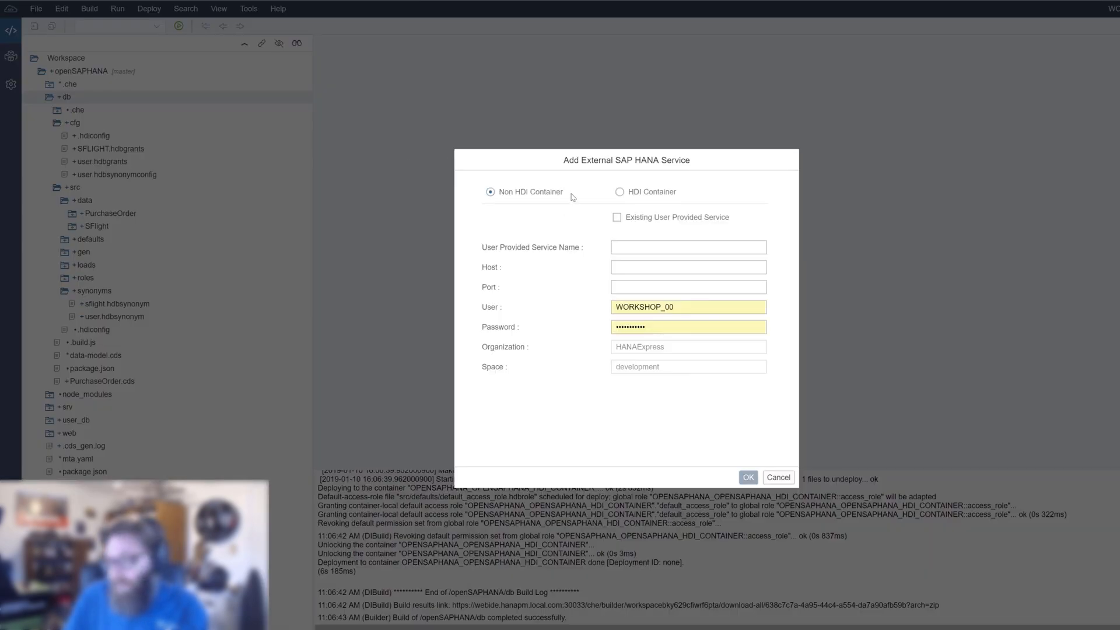
left_click(620, 192)
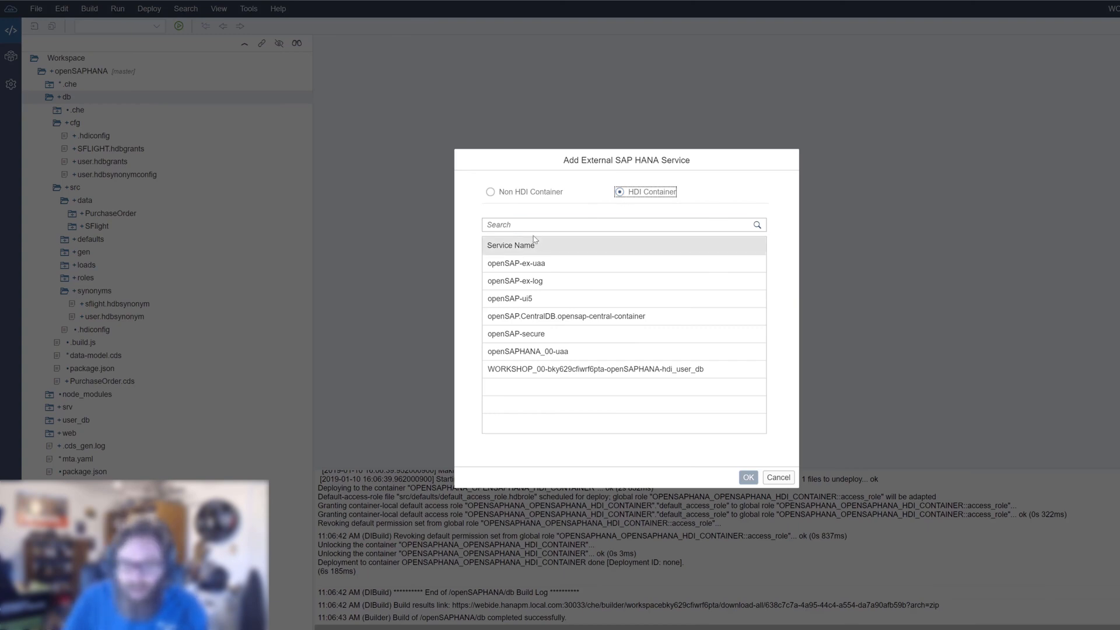
left_click(578, 320)
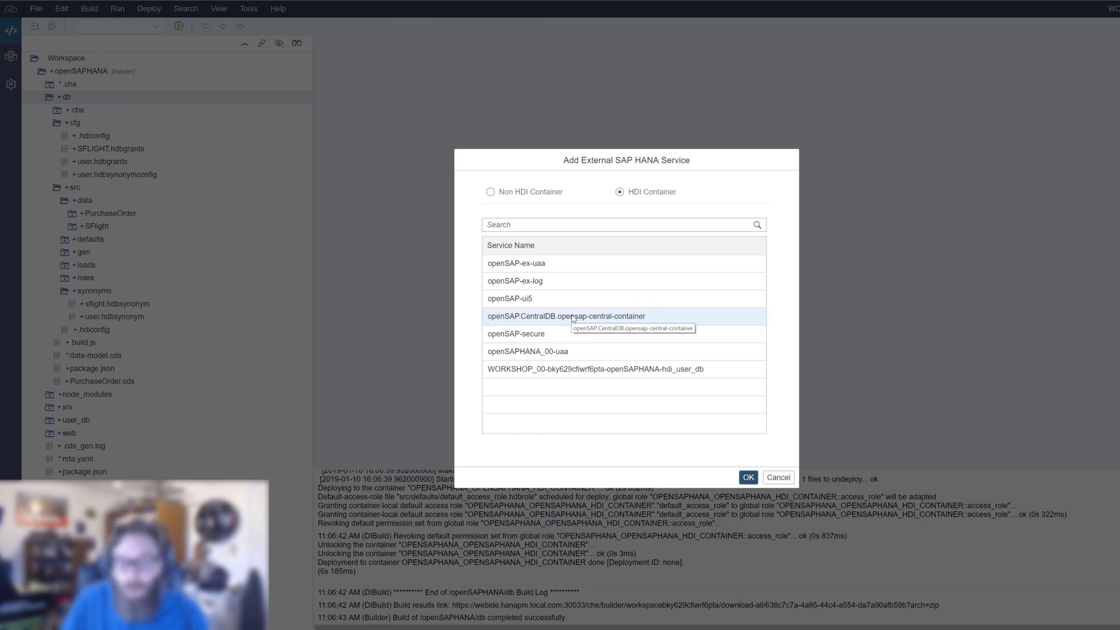
left_click(573, 317)
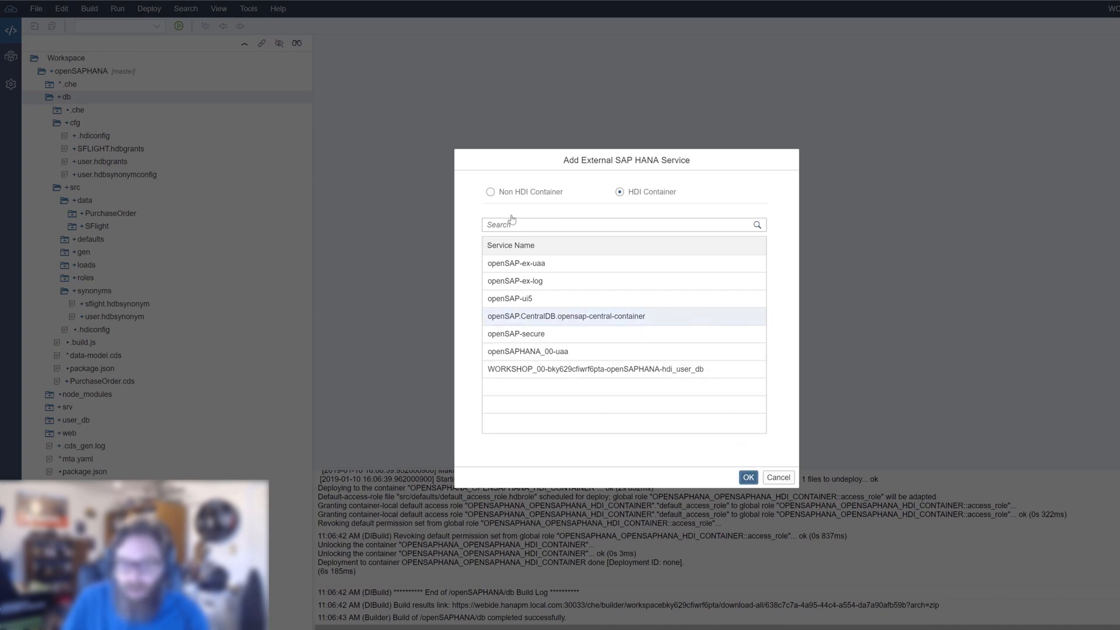
key("Return")
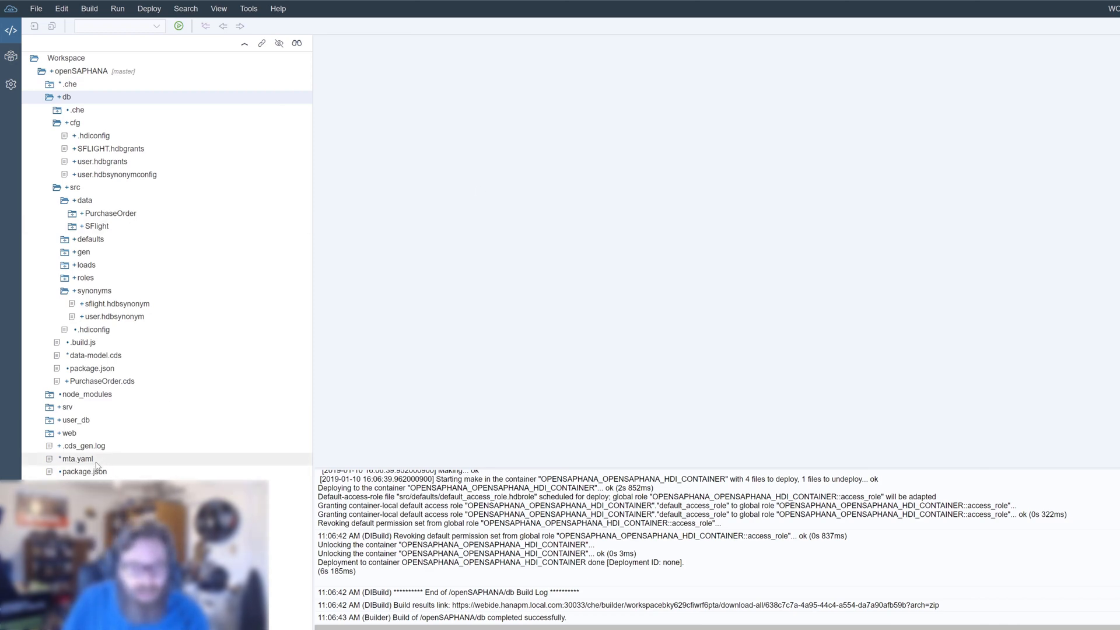
Review the cross-container-service-2 resource's existing-service type and central container service name in mta.yaml.
double_click(78, 458)
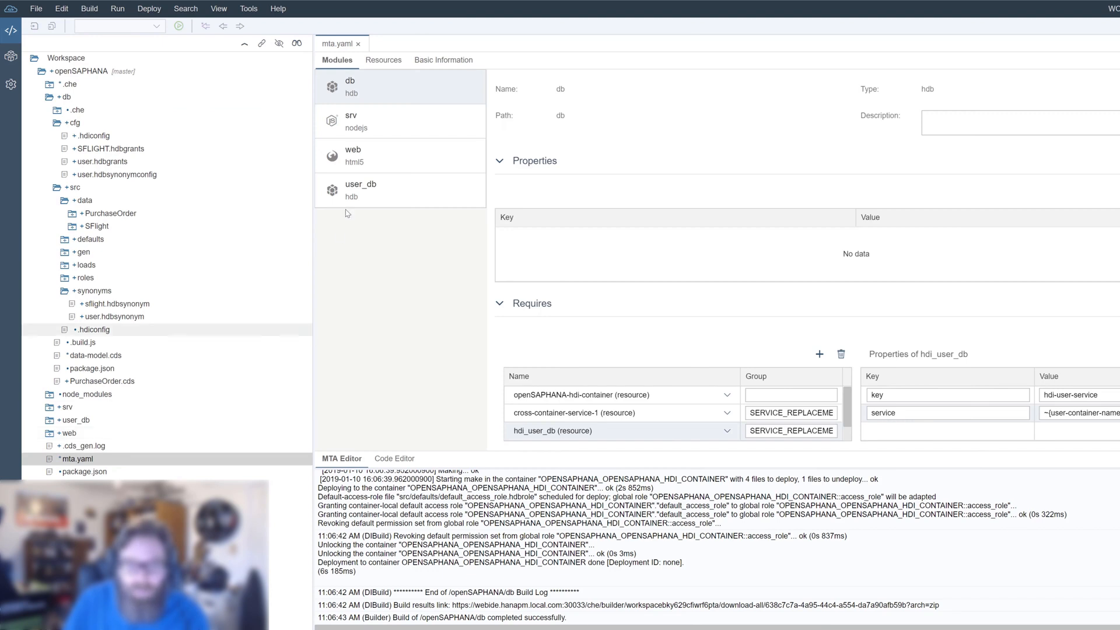
left_click(382, 60)
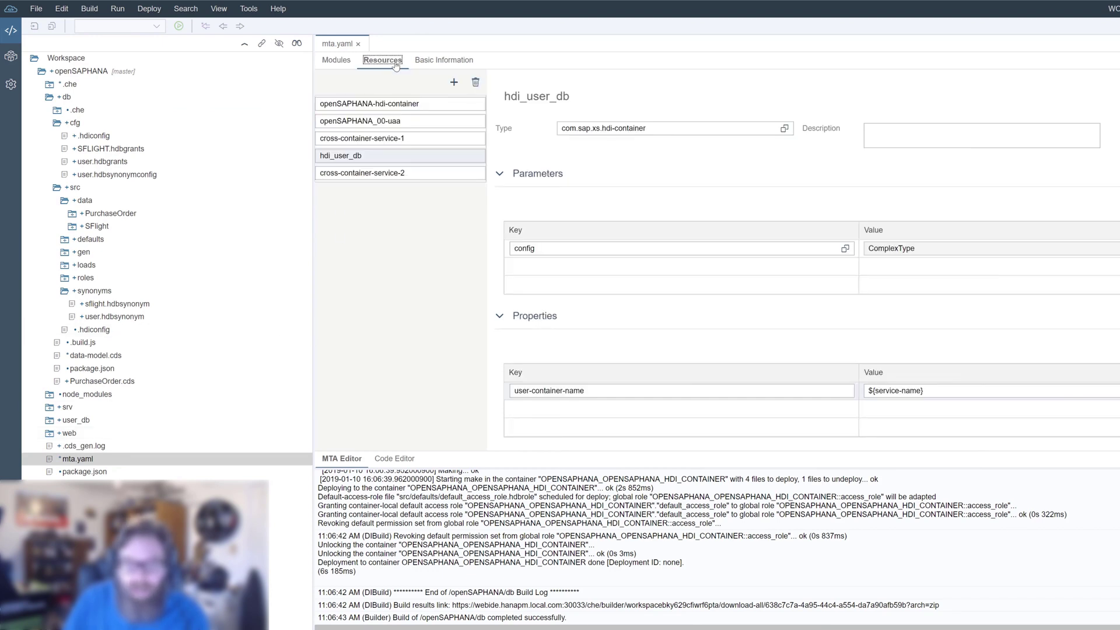
left_click(417, 172)
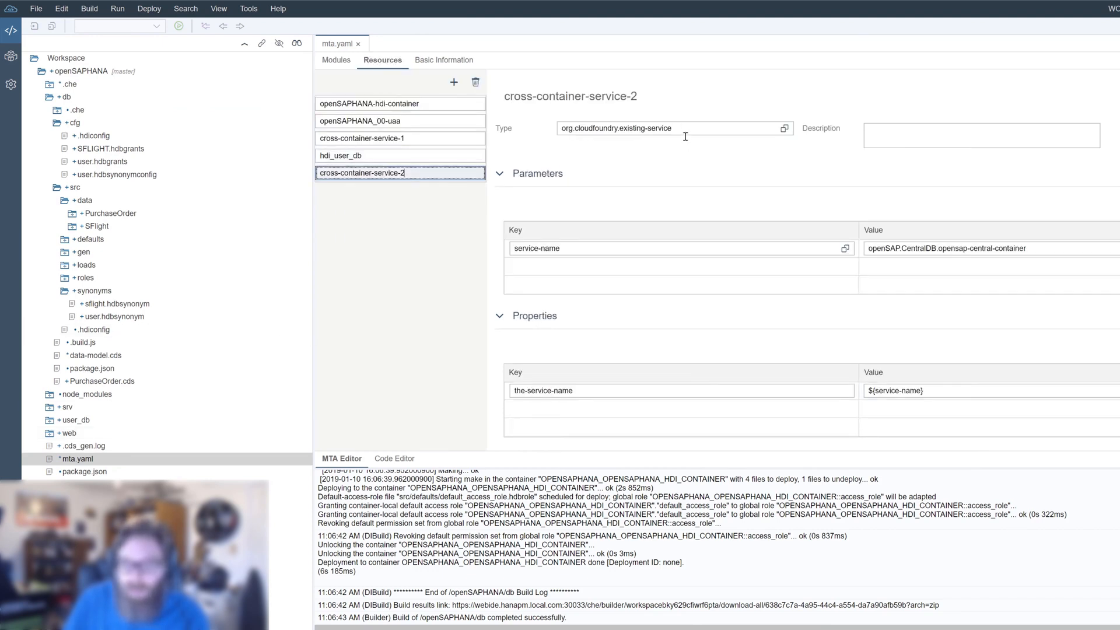
left_click_drag(696, 129, 522, 126)
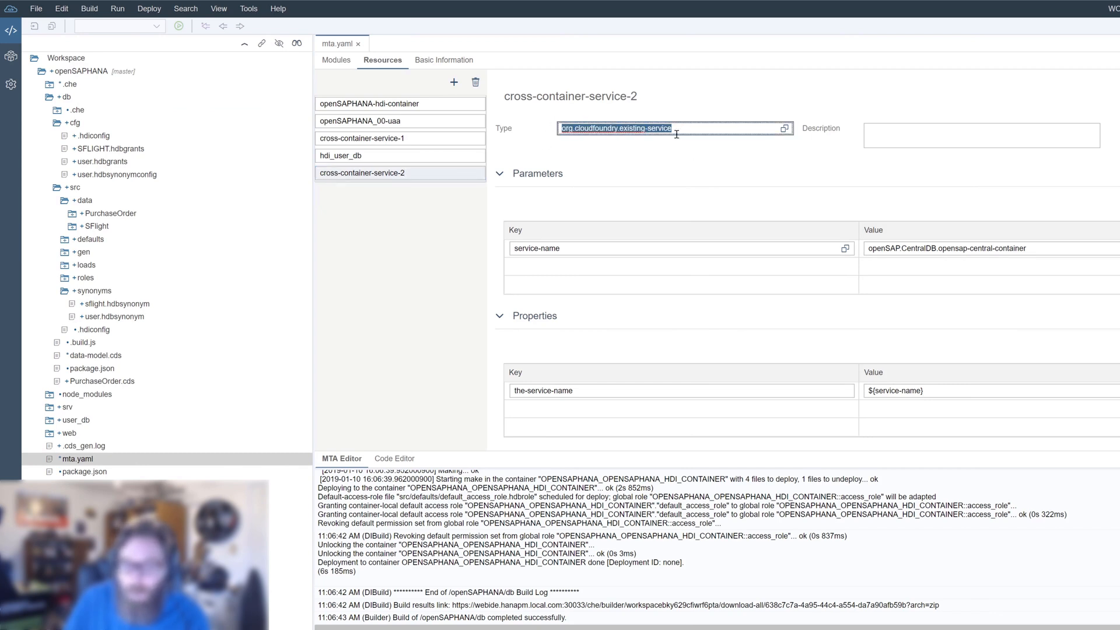
left_click(1087, 247)
left_click_drag(1078, 248, 684, 210)
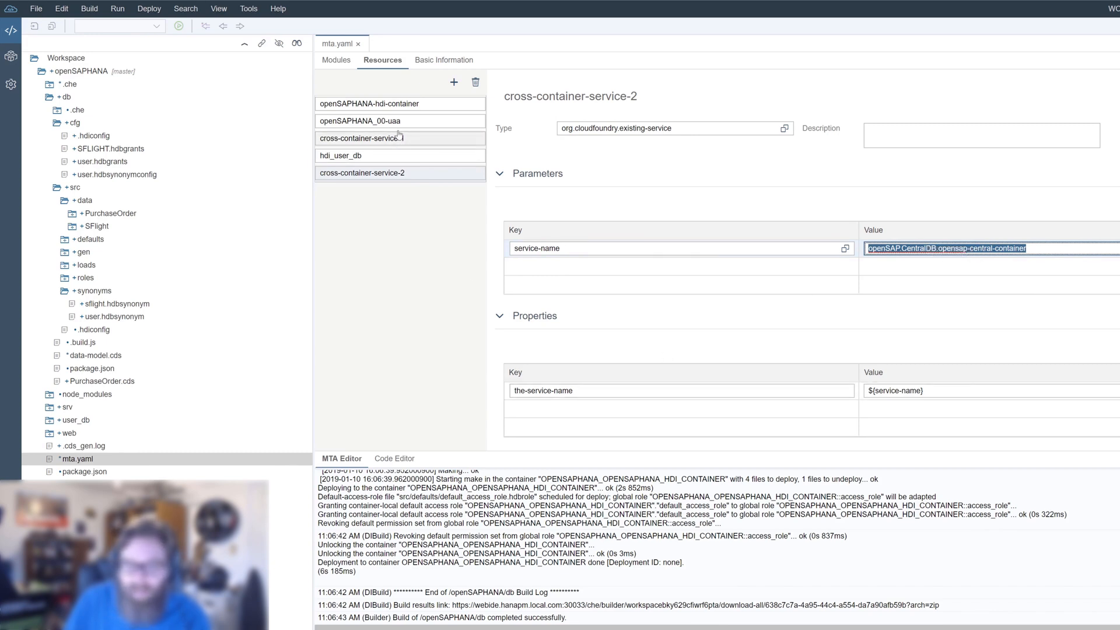
Set the db module's cross-container-service-2 requirement key to ServiceName_2 and close mta.yaml.
left_click(335, 61)
left_click(391, 86)
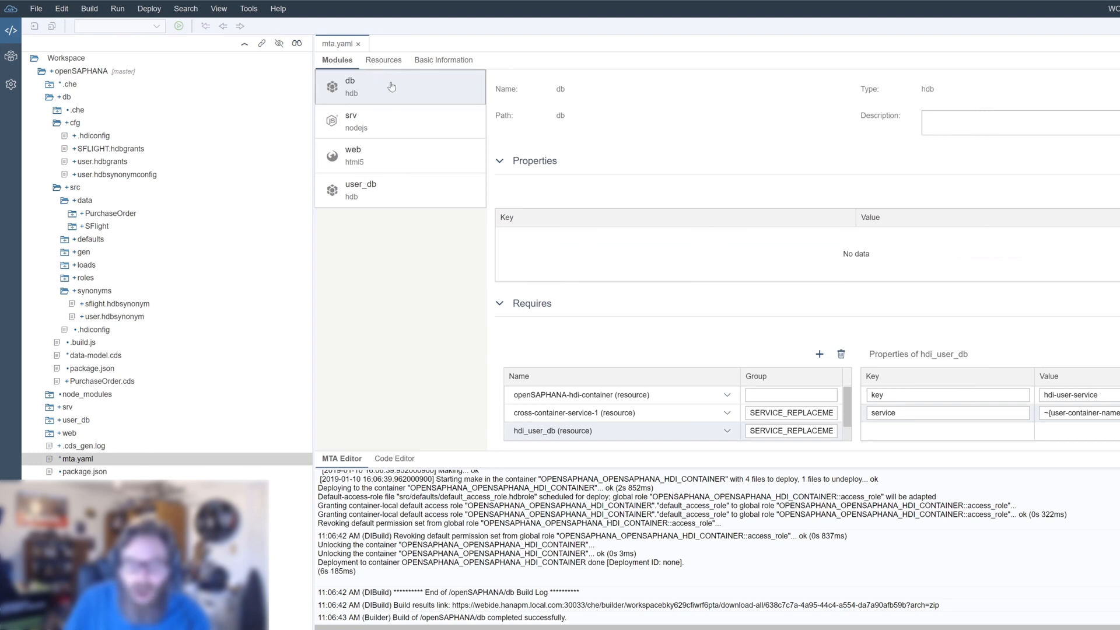
scroll(951, 333, "down", 3)
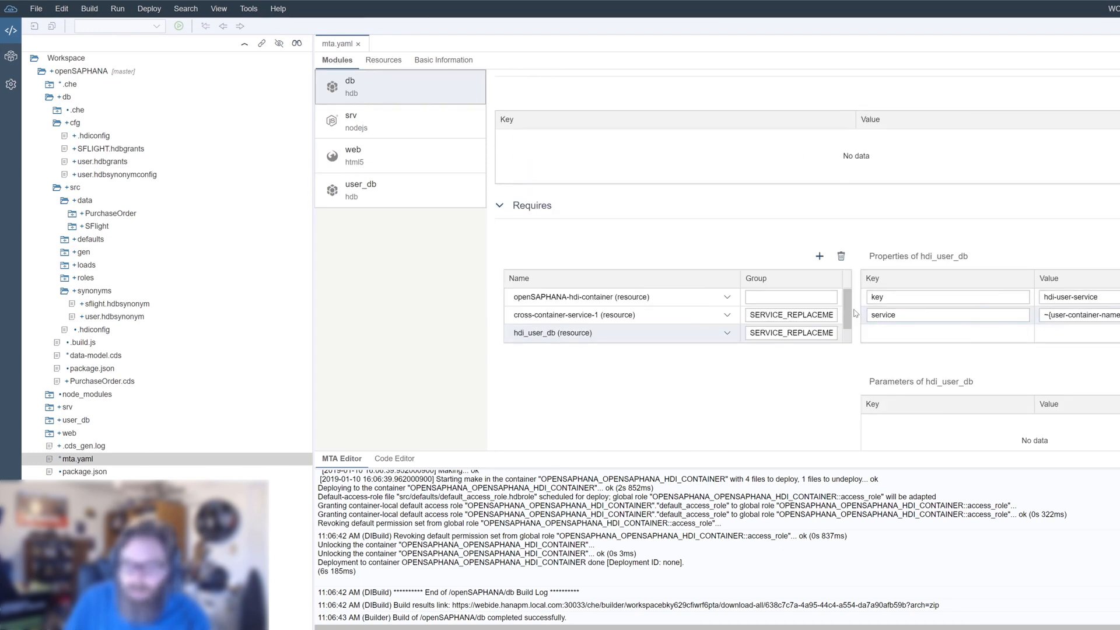
scroll(848, 312, "down", 1)
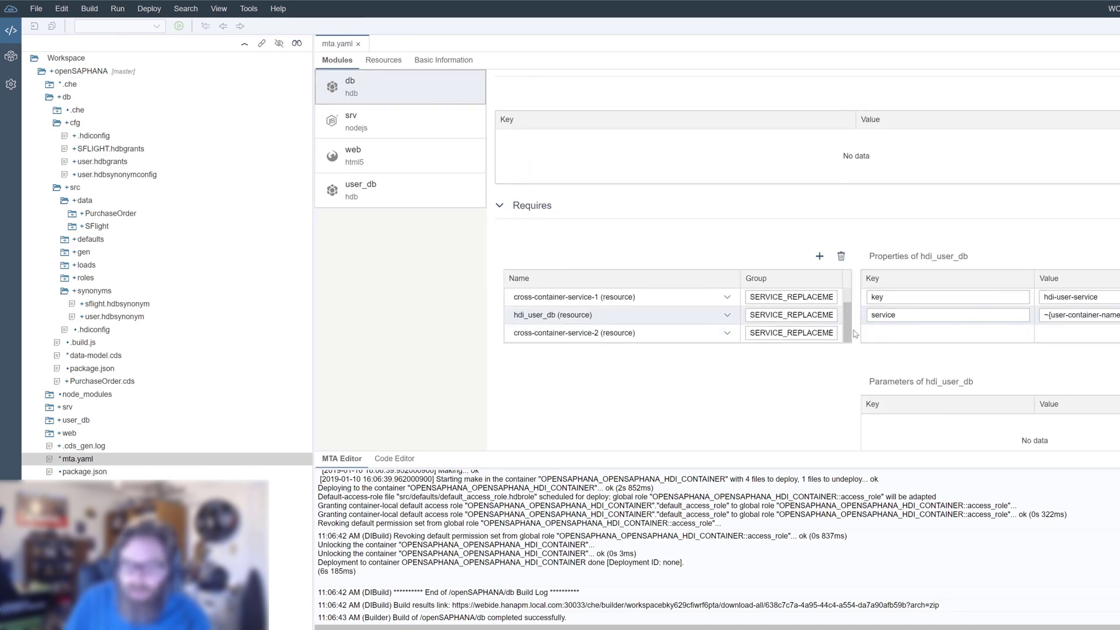
left_click(655, 332)
left_click(655, 333)
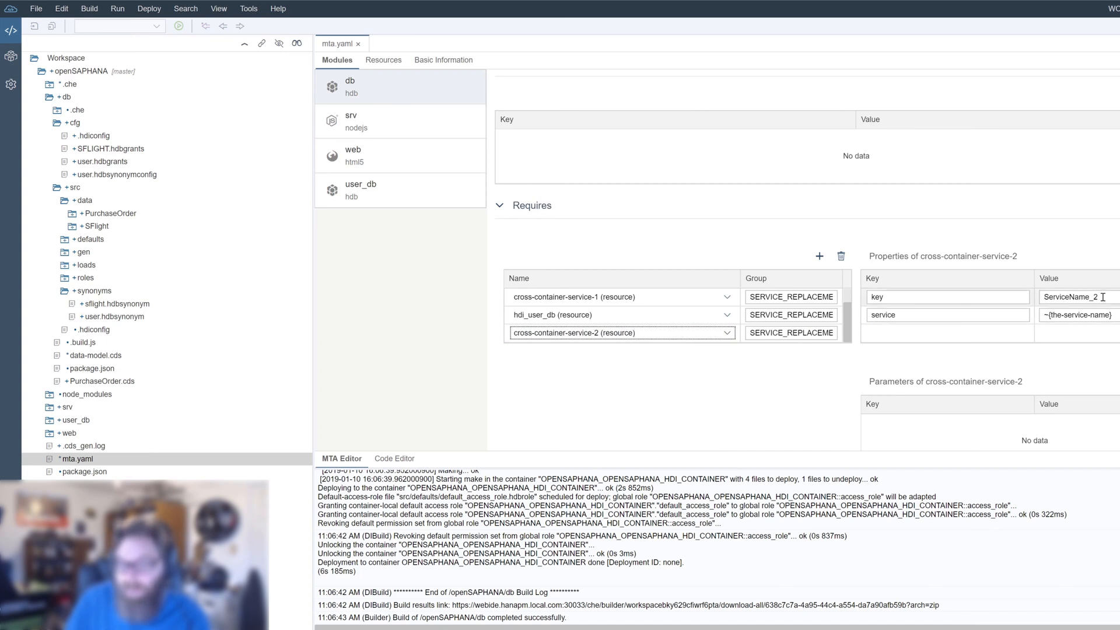
left_click(1085, 297)
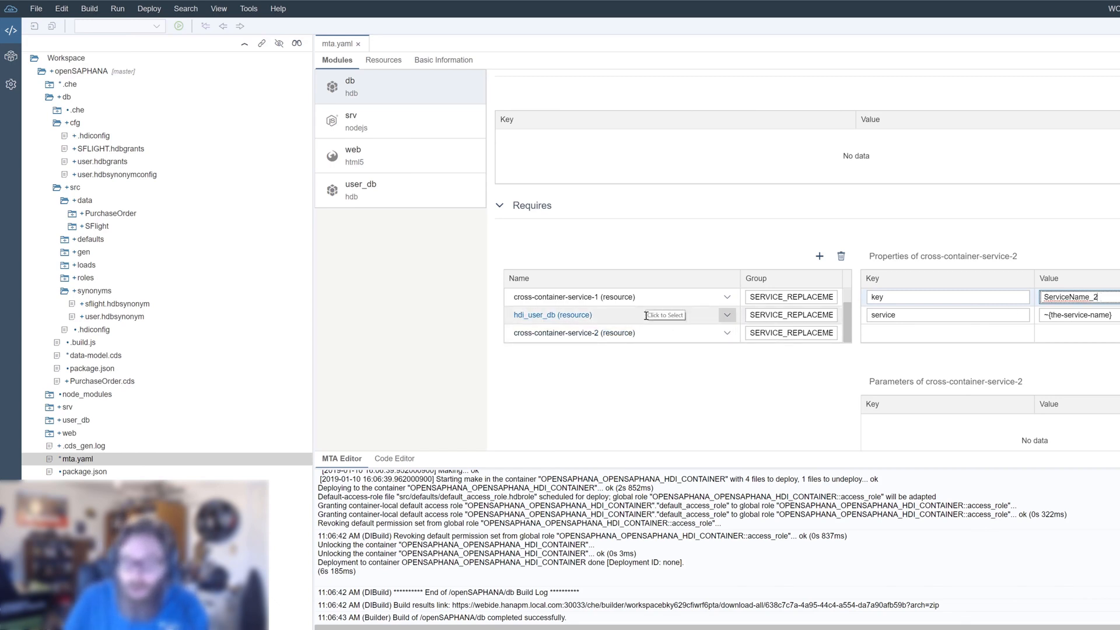
type("ServiceName_2")
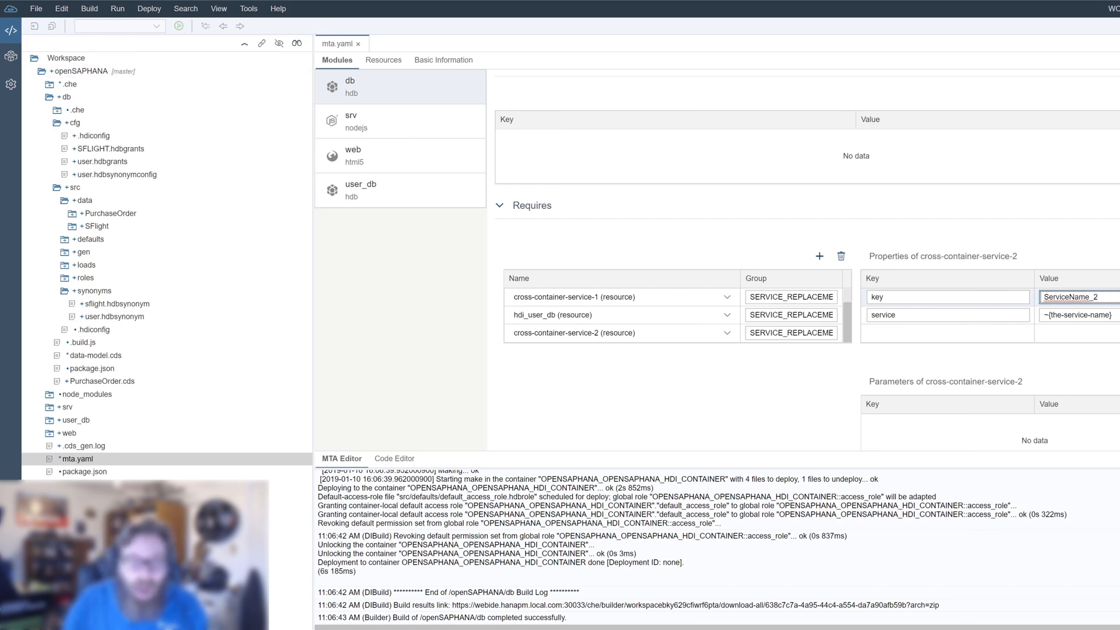
left_click(118, 119)
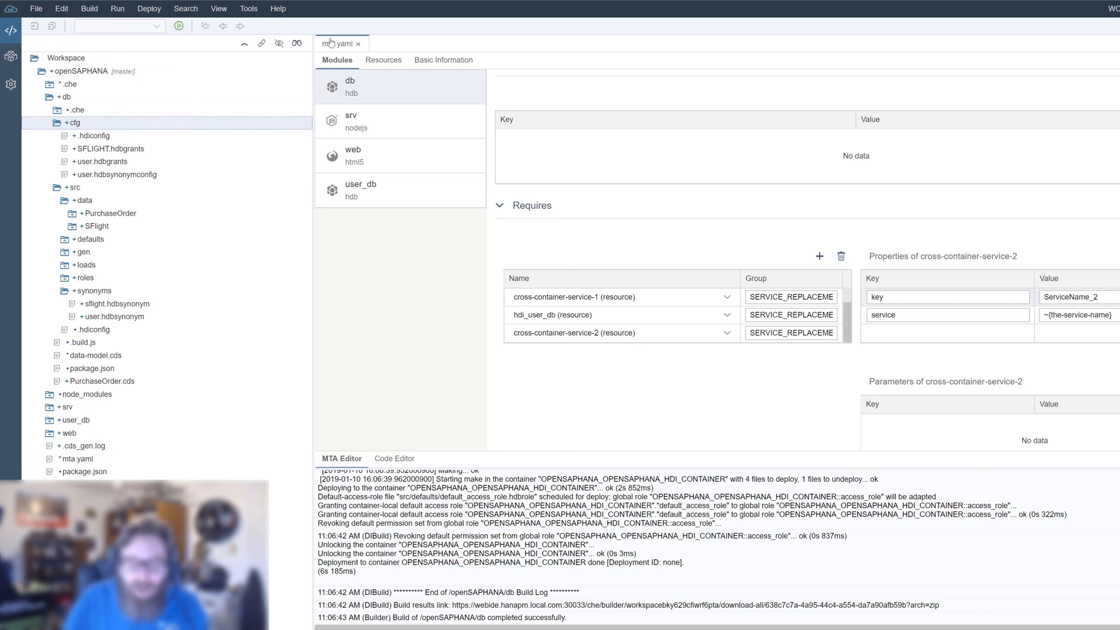
left_click(365, 44)
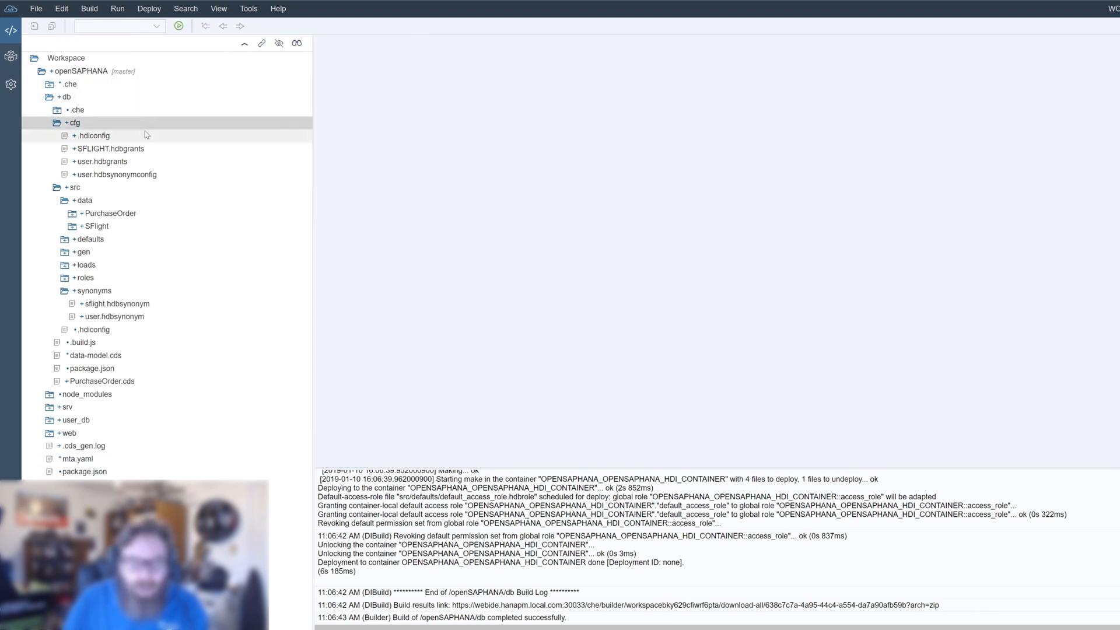
Create a new file central.hdbgrants in the cfg folder.
right_click(144, 129)
mouse_move(210, 199)
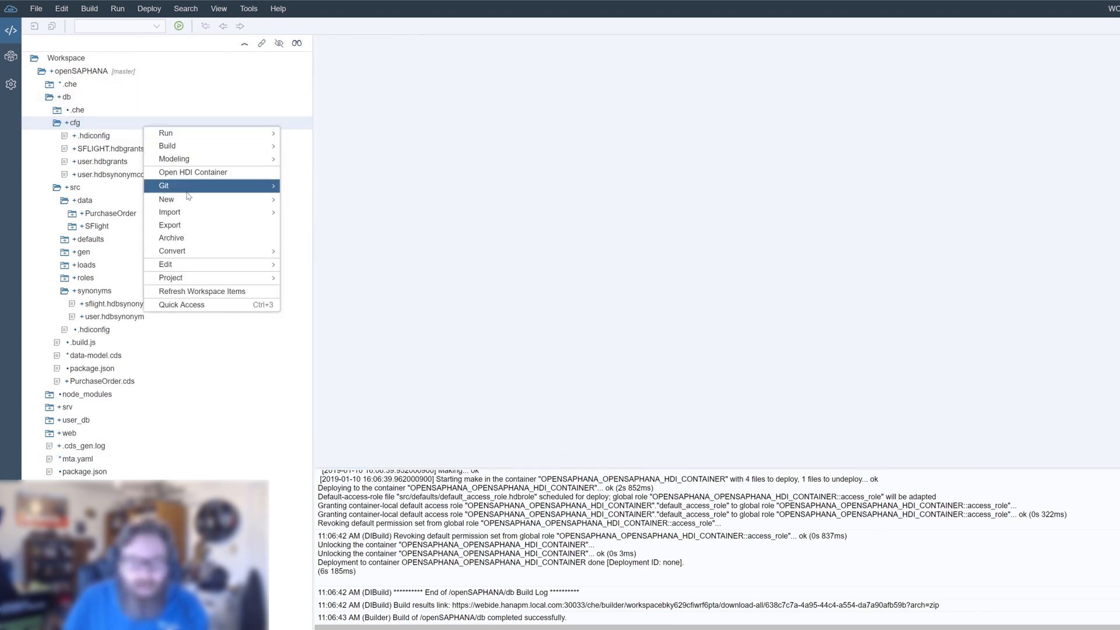
left_click(302, 200)
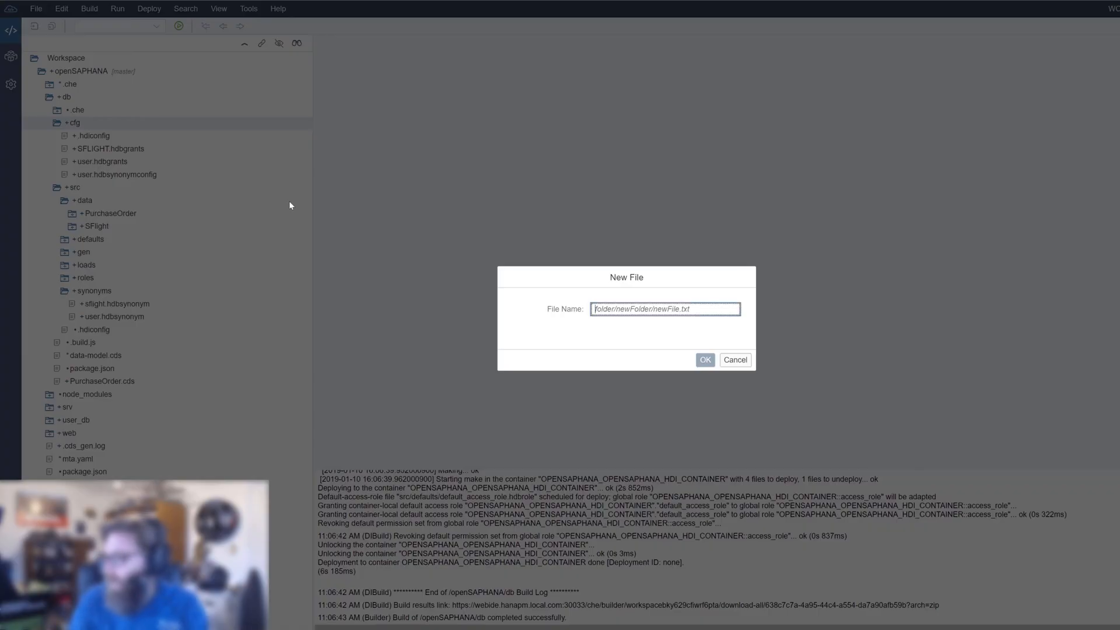
type("central")
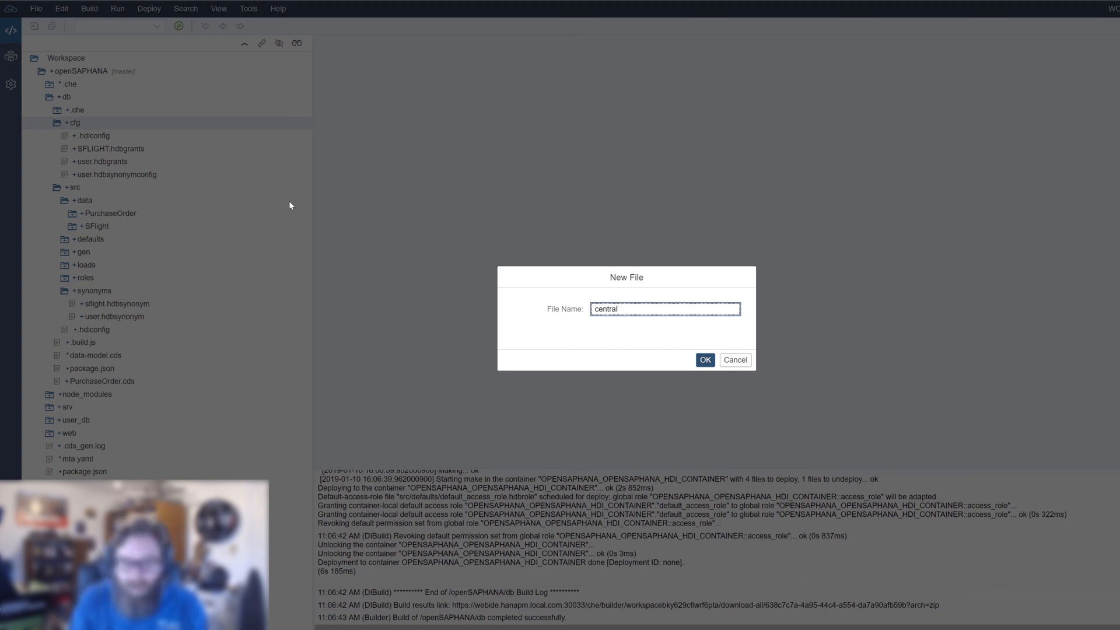
type("ants")
key("Return")
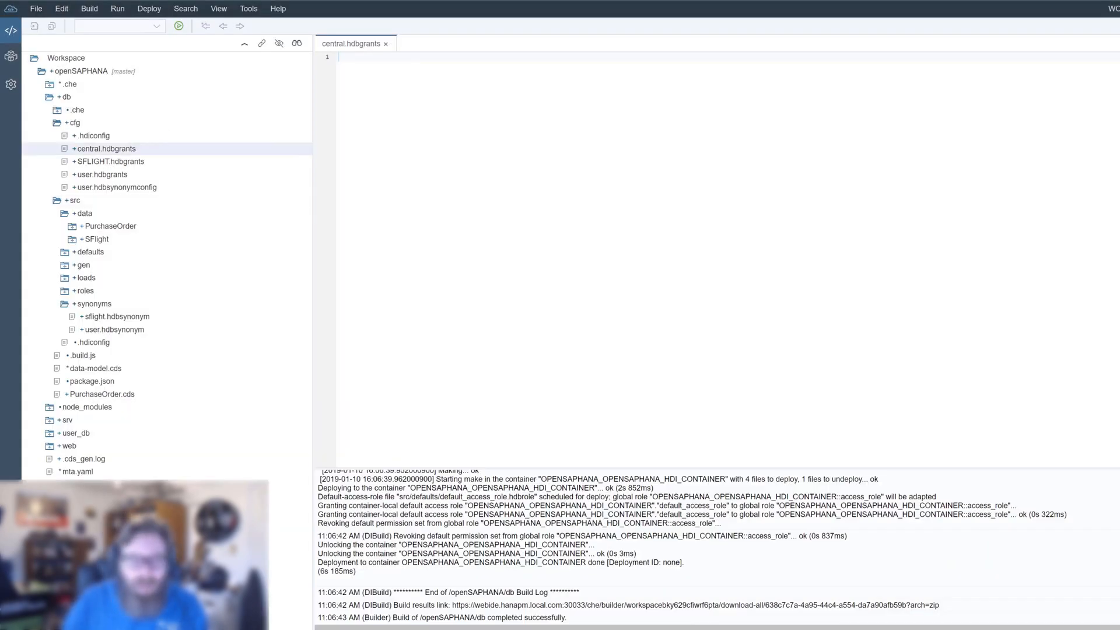
Copy the ex2_13a grants snippet from GitHub and paste it into central.hdbgrants.
key("alt+Tab")
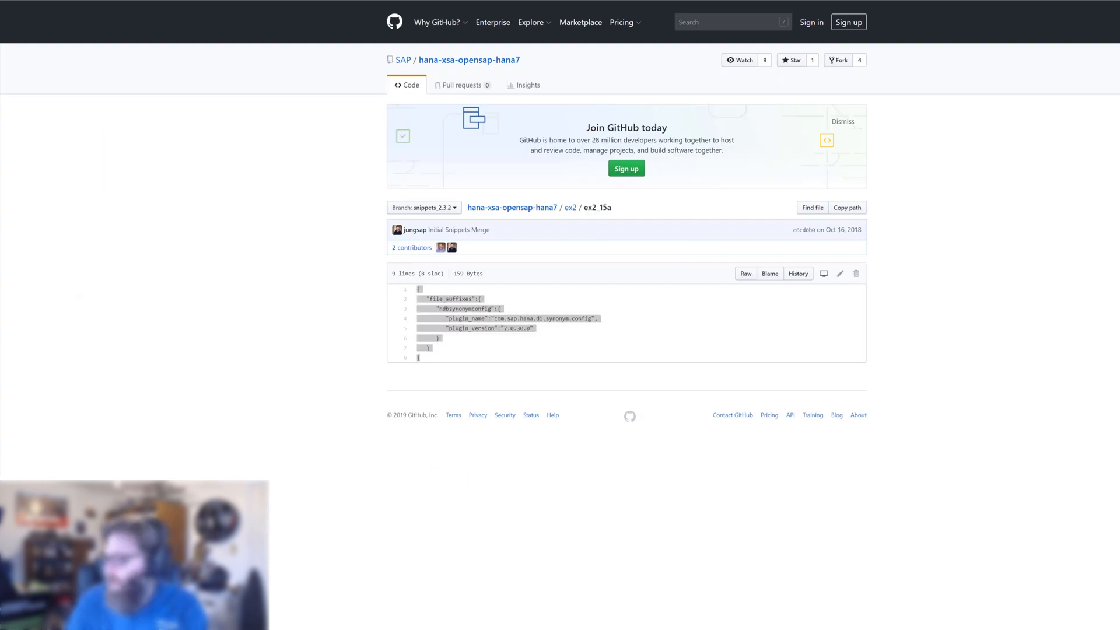
key("BackSpace")
key("BackSpace")
type("3a")
key("Return")
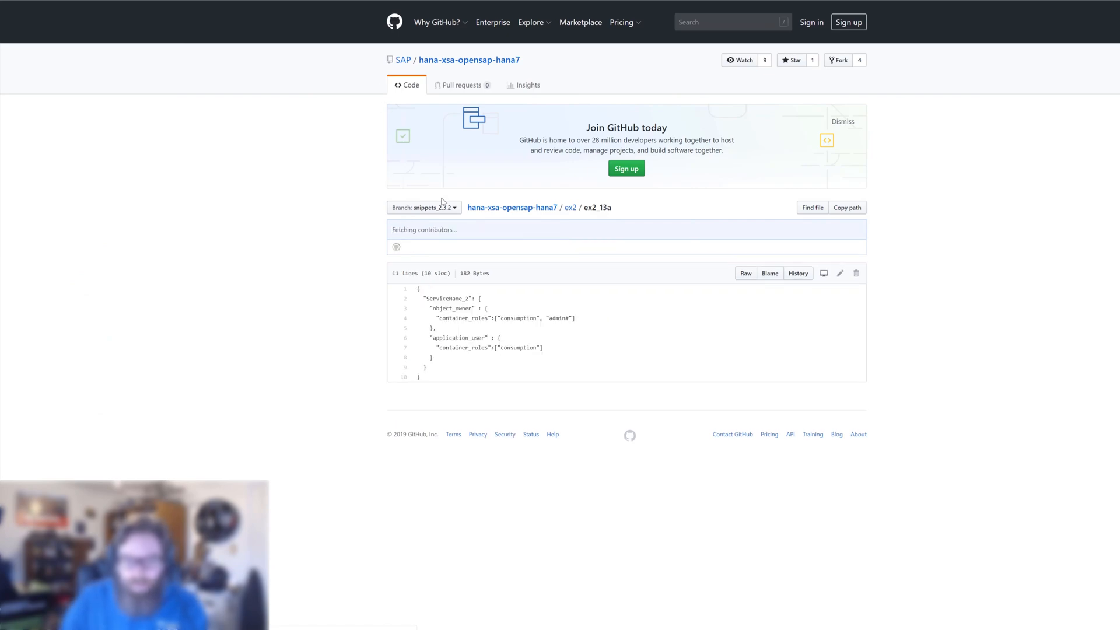
left_click_drag(416, 290, 459, 379)
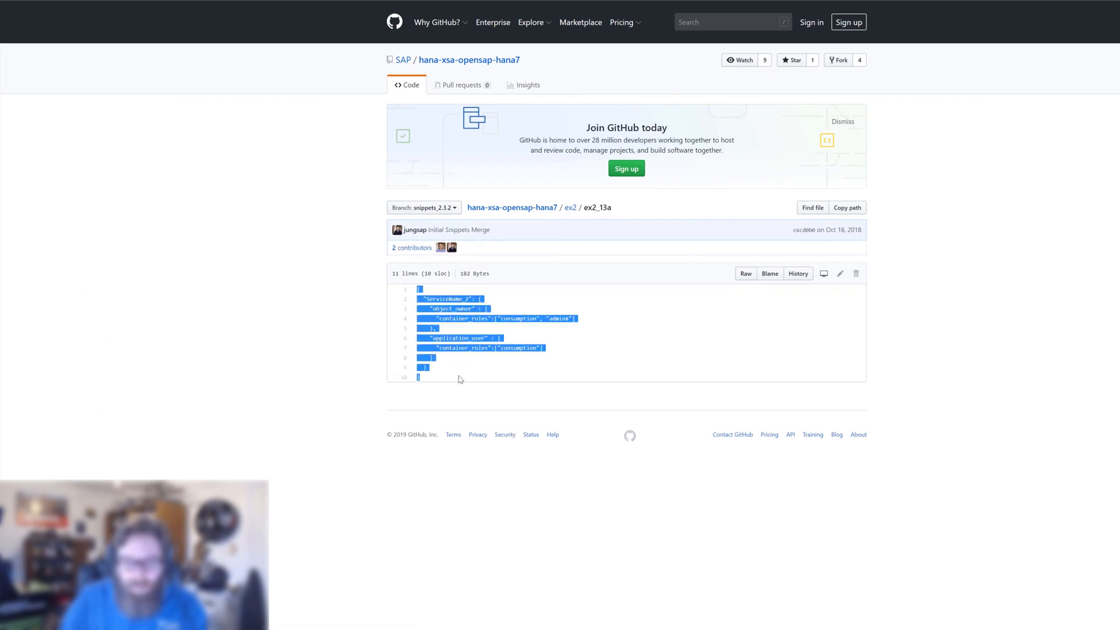
key("ctrl+c")
key("alt+Tab")
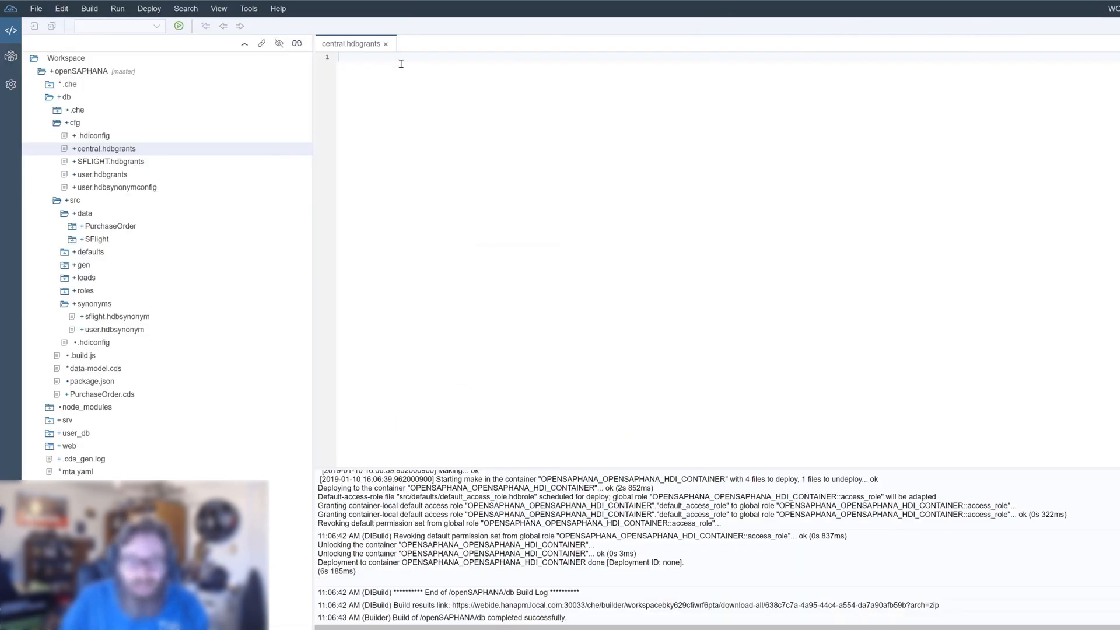
left_click(403, 61)
key("ctrl+v")
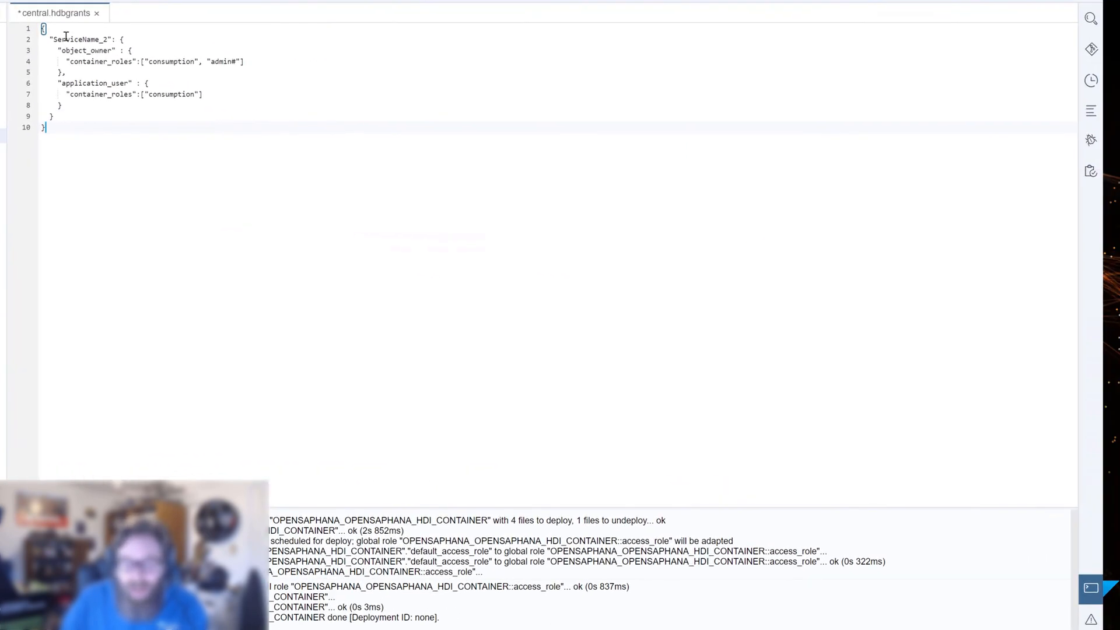
Review the ServiceName_2 object owner and application user roles, then save central.hdbgrants.
left_click_drag(52, 38, 118, 39)
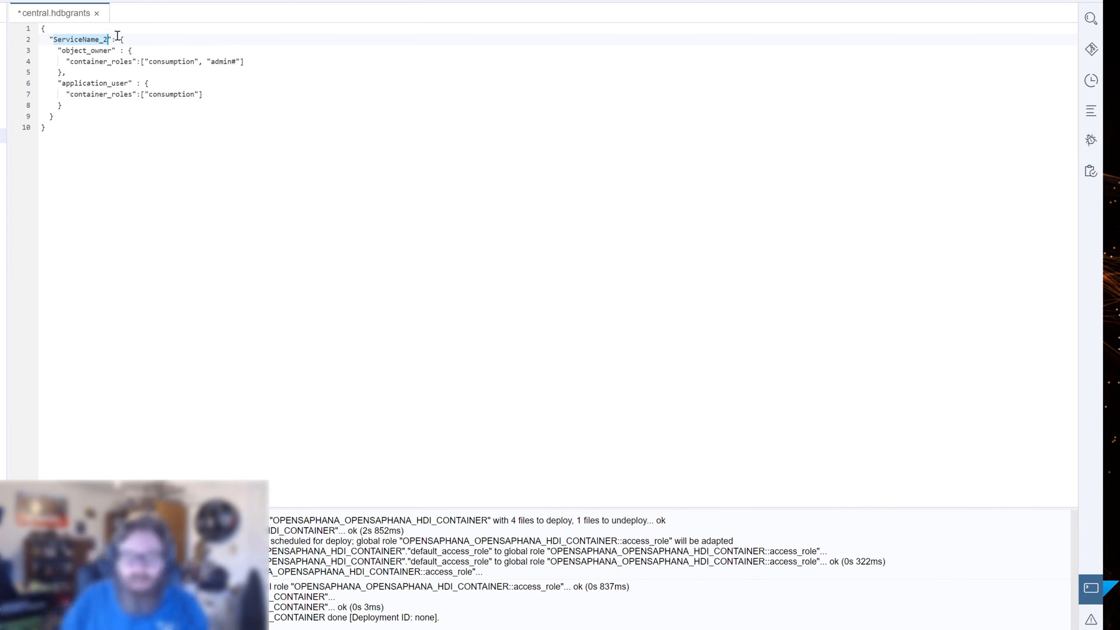
left_click_drag(245, 62, 45, 62)
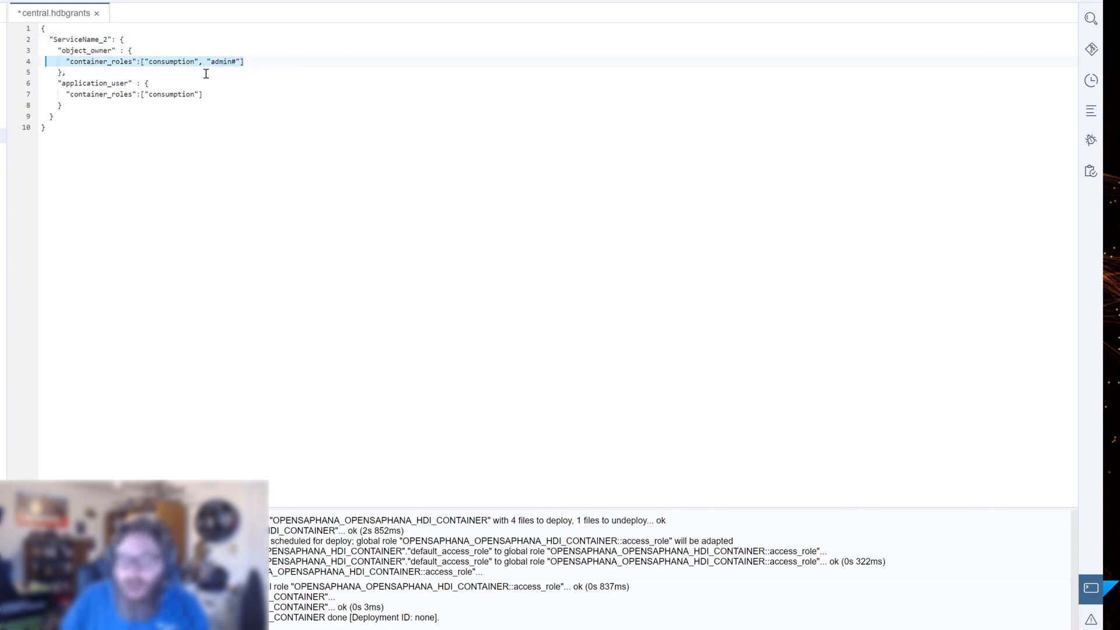
left_click_drag(204, 95, 22, 92)
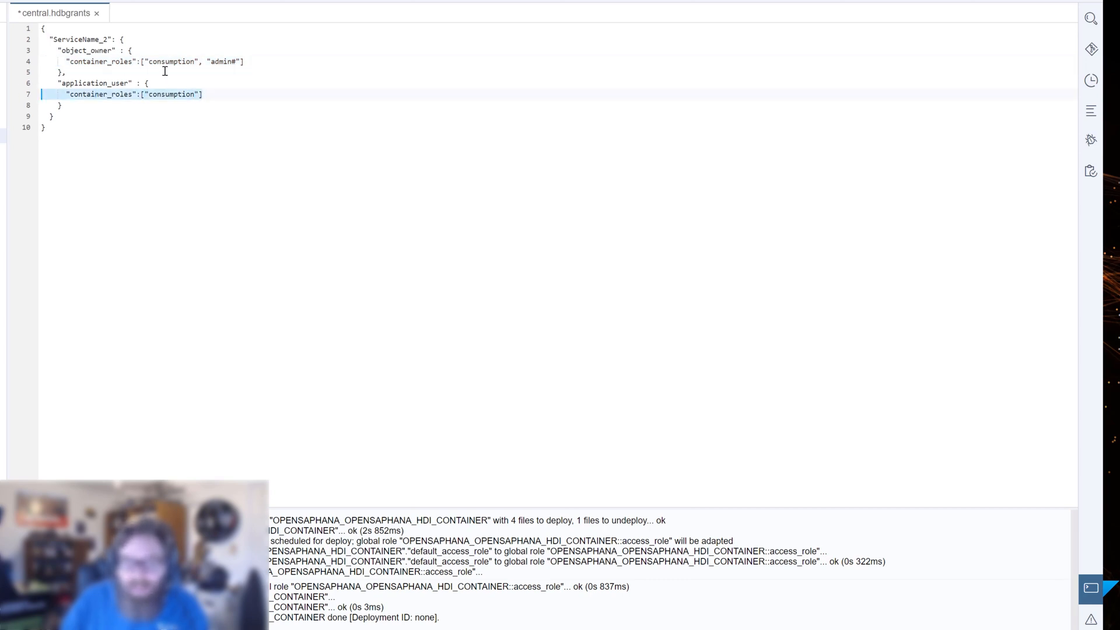
left_click(210, 61)
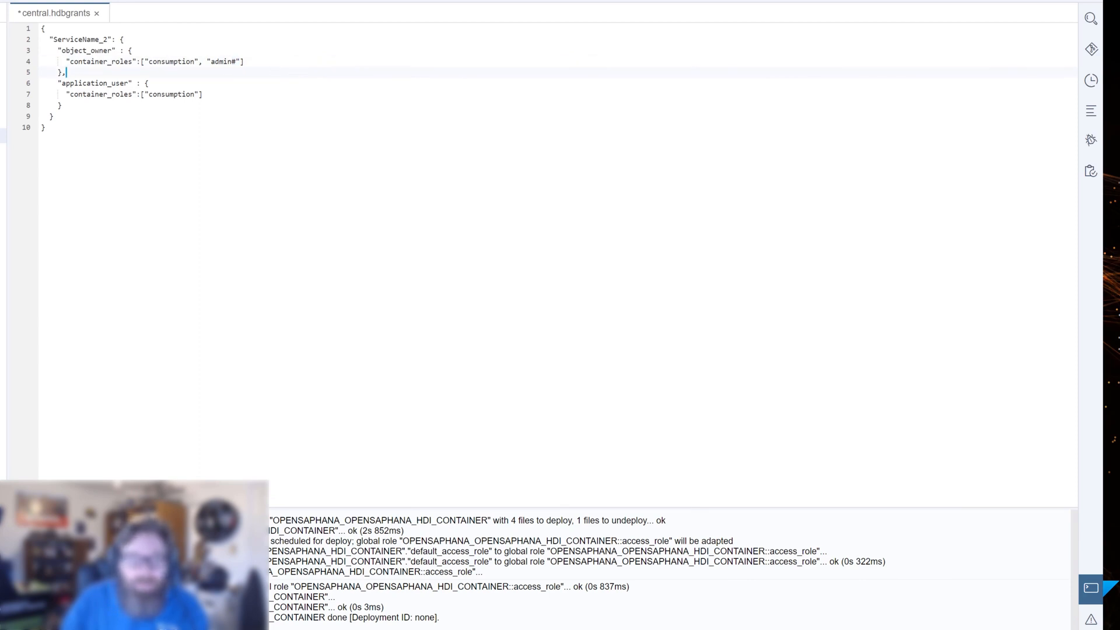
key("ctrl+s")
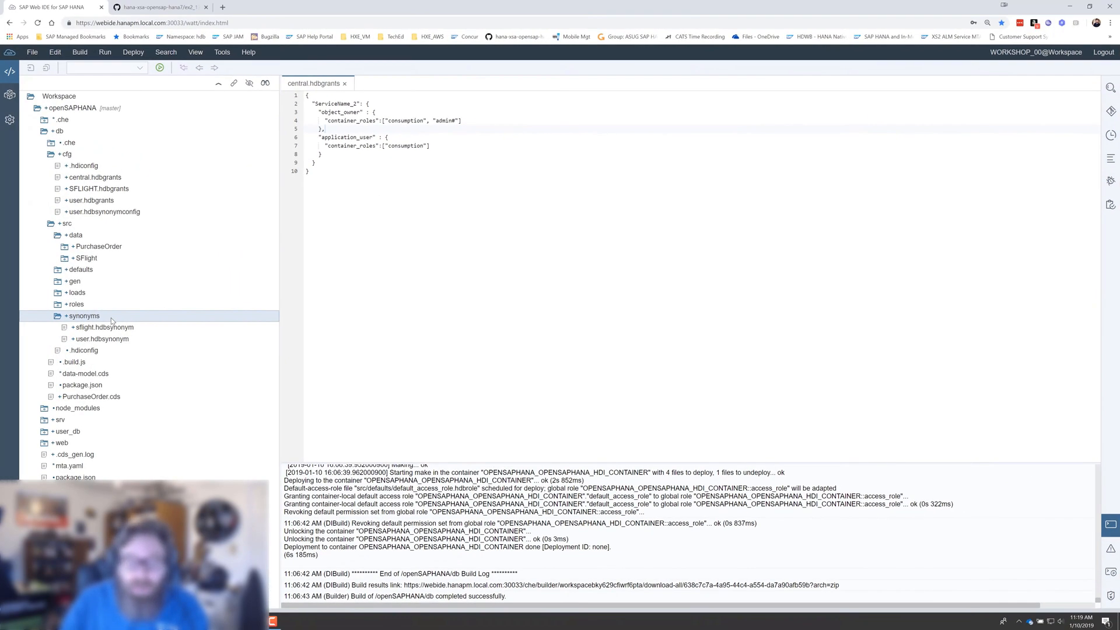
Create a new database artifact named central of type .hdbsynonym in the synonyms folder.
right_click(112, 317)
mouse_move(131, 383)
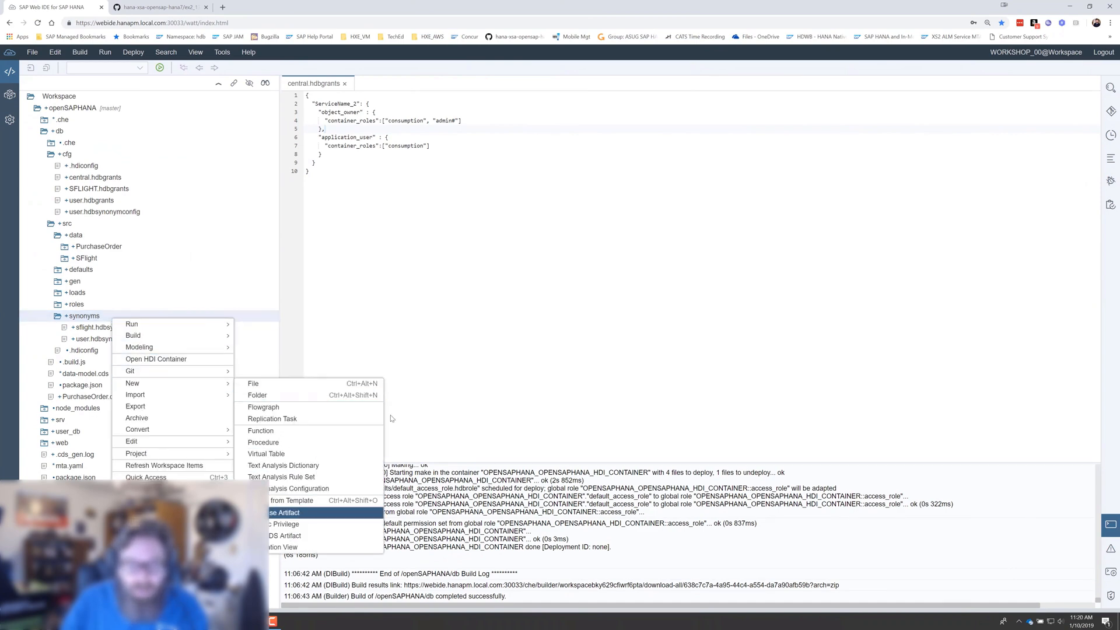
left_click(284, 512)
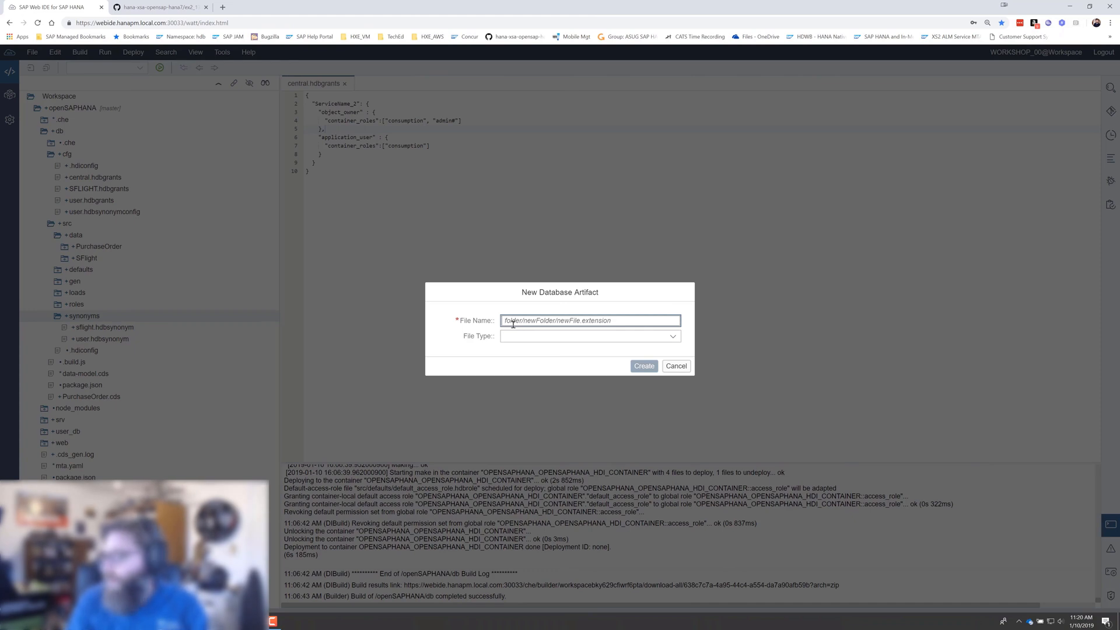
type("cou")
key("Tab")
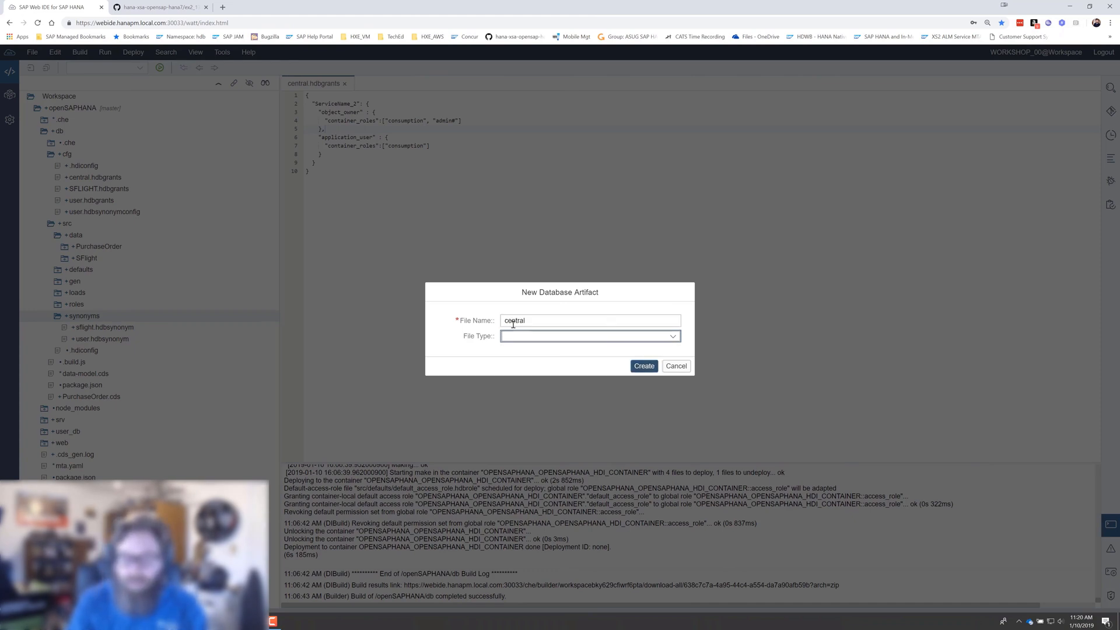
type("synonym")
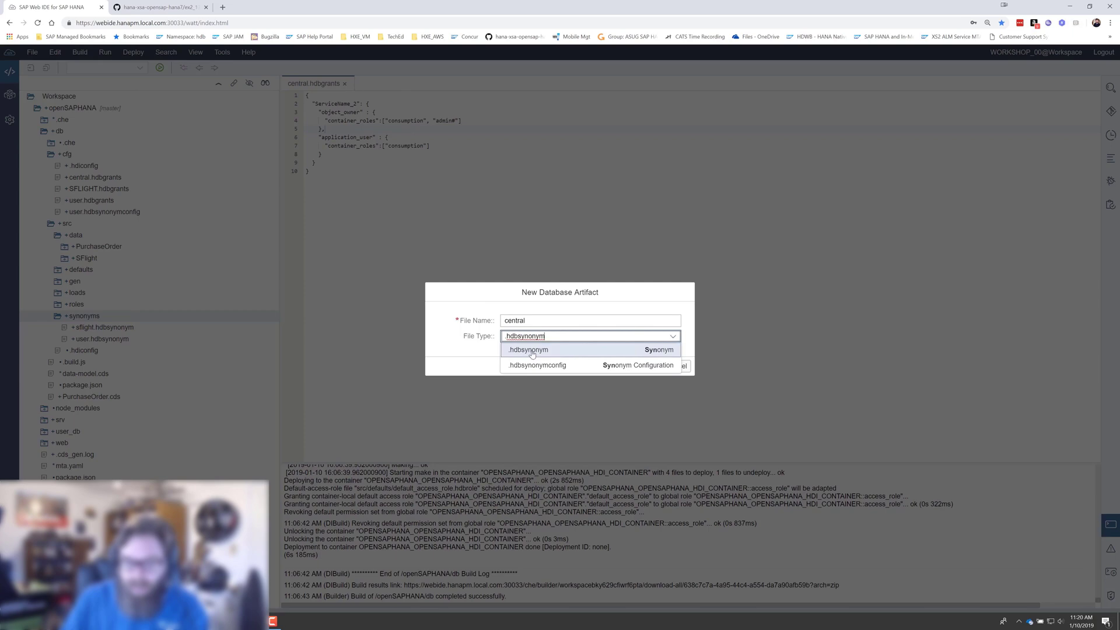
left_click(529, 350)
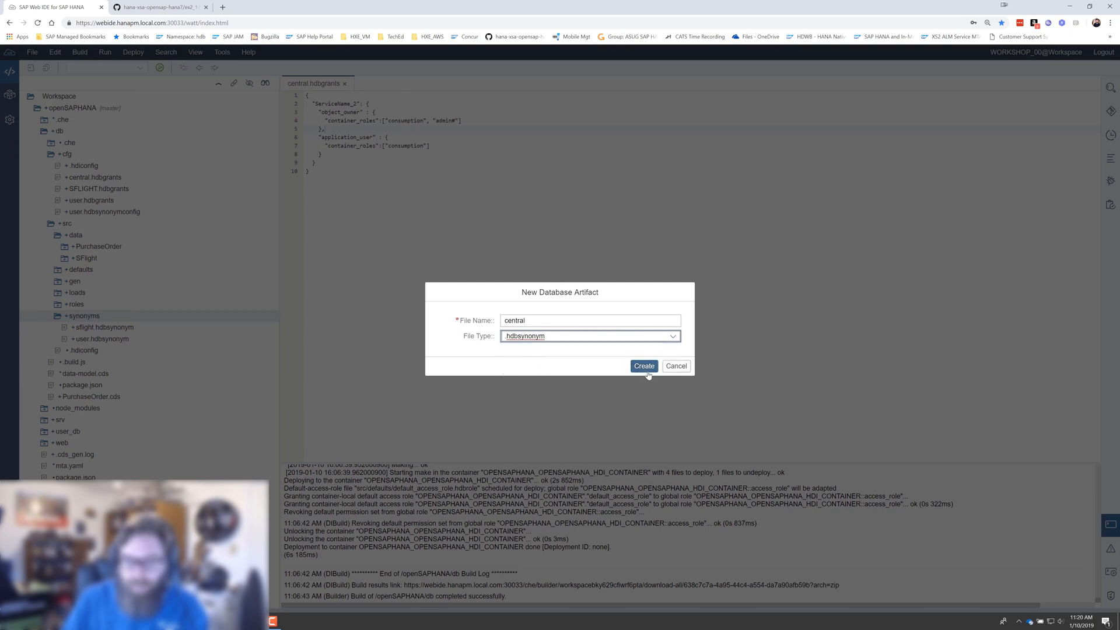
left_click(646, 368)
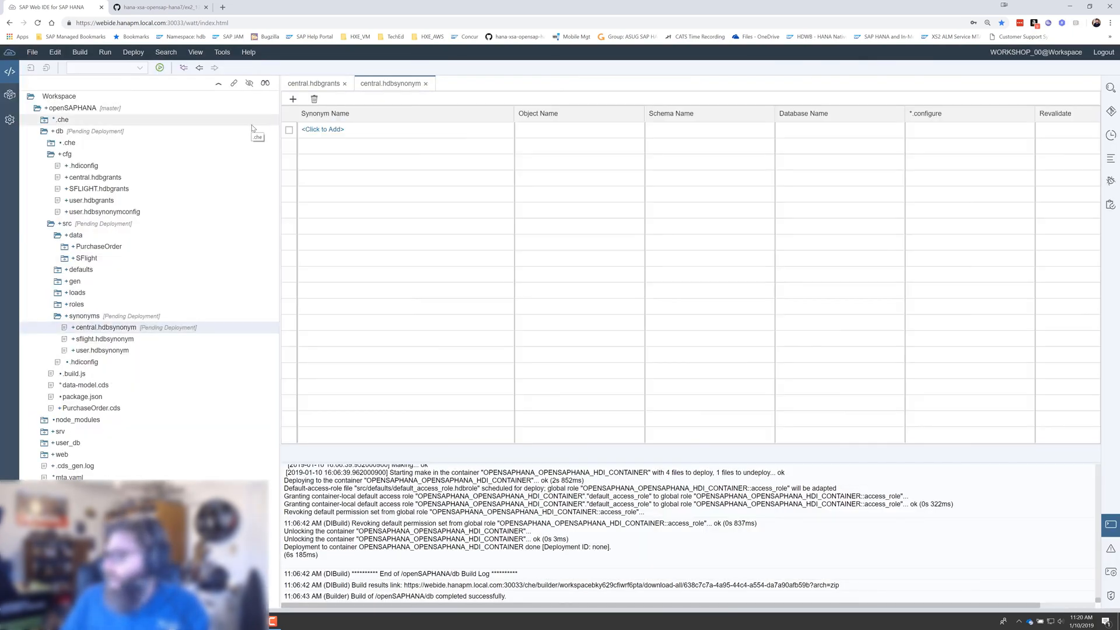
Paste the ex2_13b ISO synonym definitions from GitHub into central.hdbsynonym's code editor and save all.
right_click(205, 329)
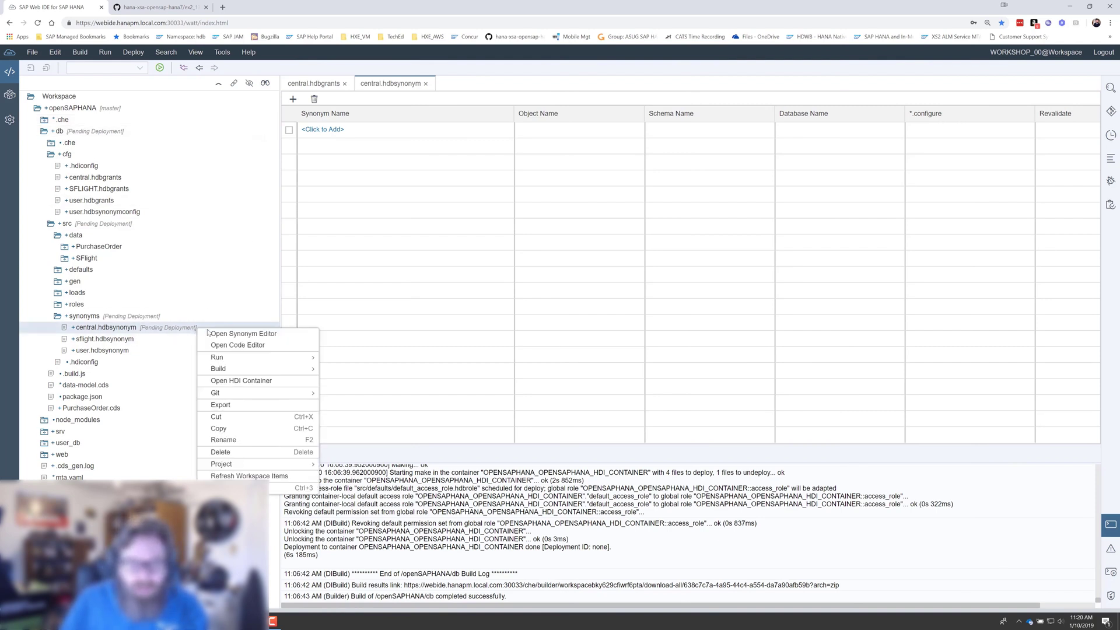
left_click(234, 346)
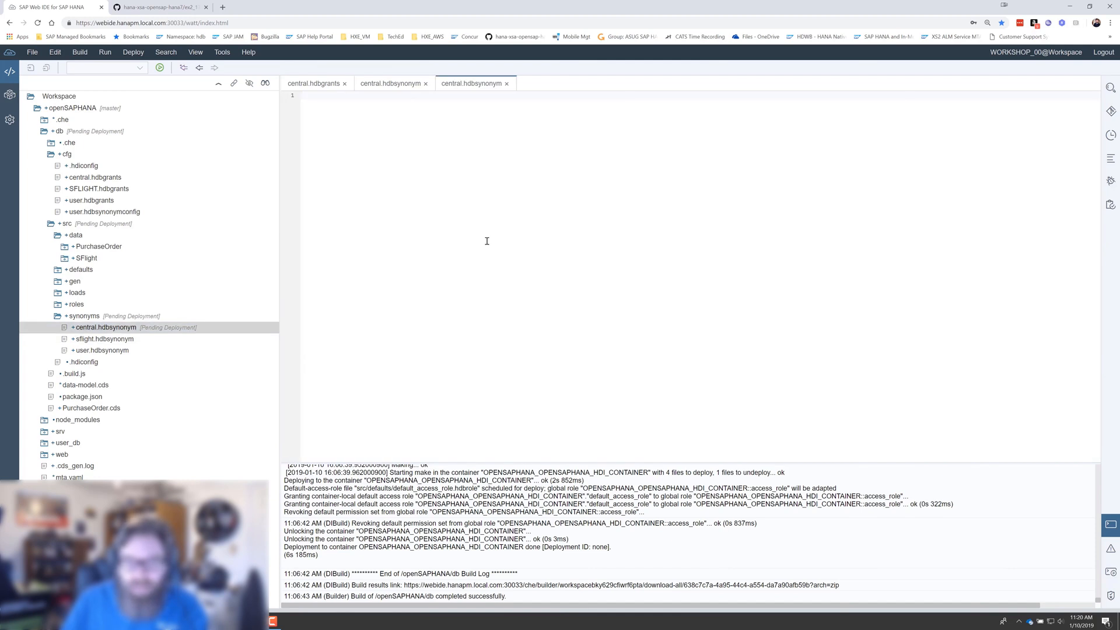
left_click(158, 7)
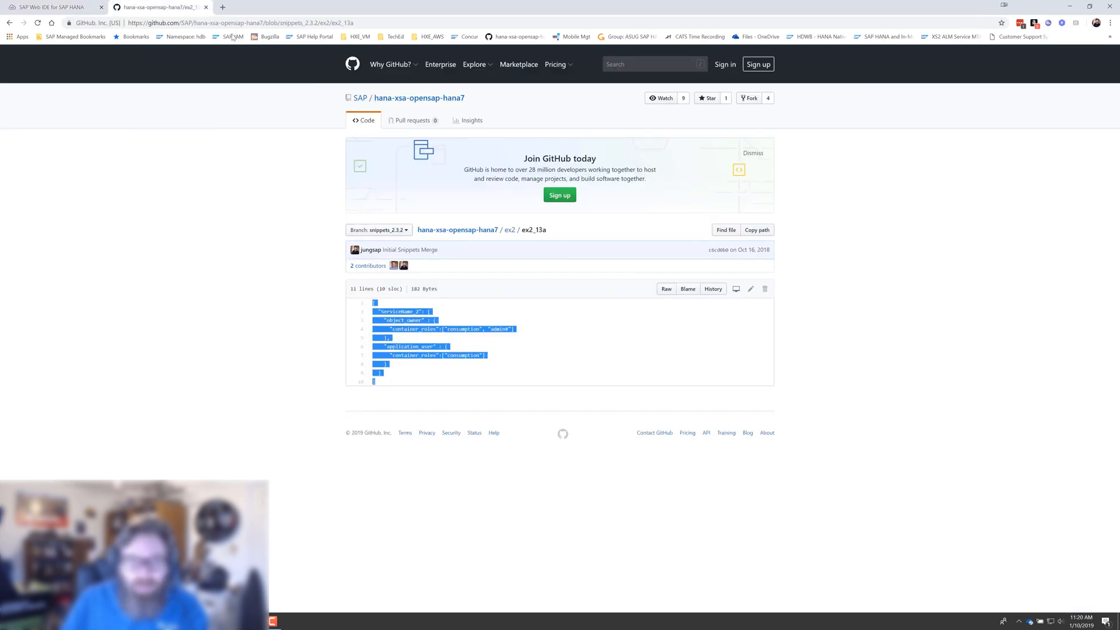
double_click(347, 24)
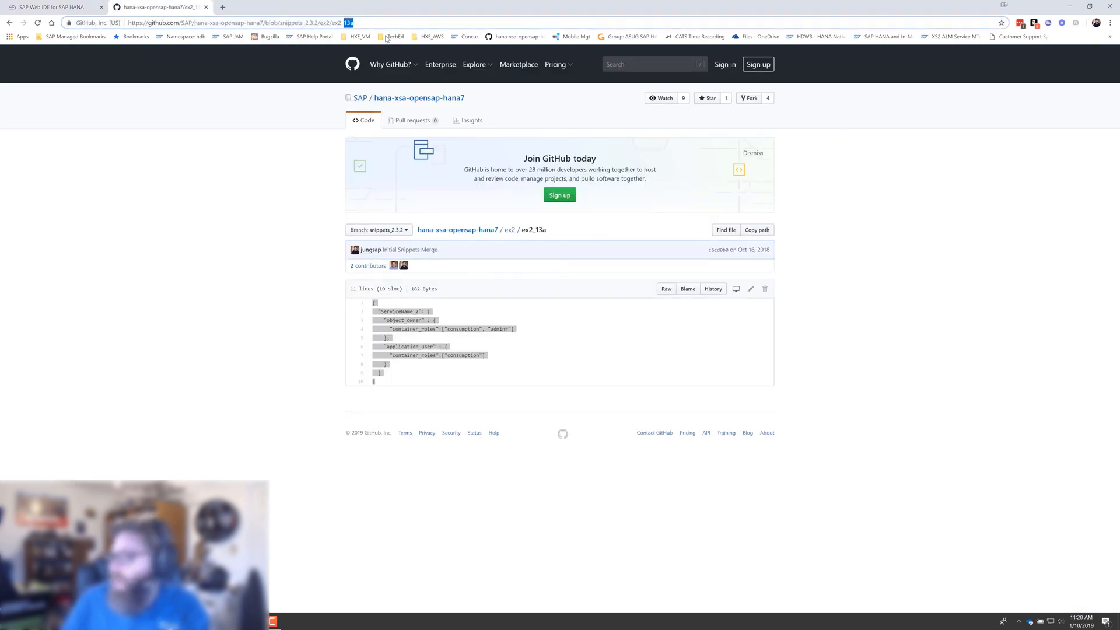
type("13b")
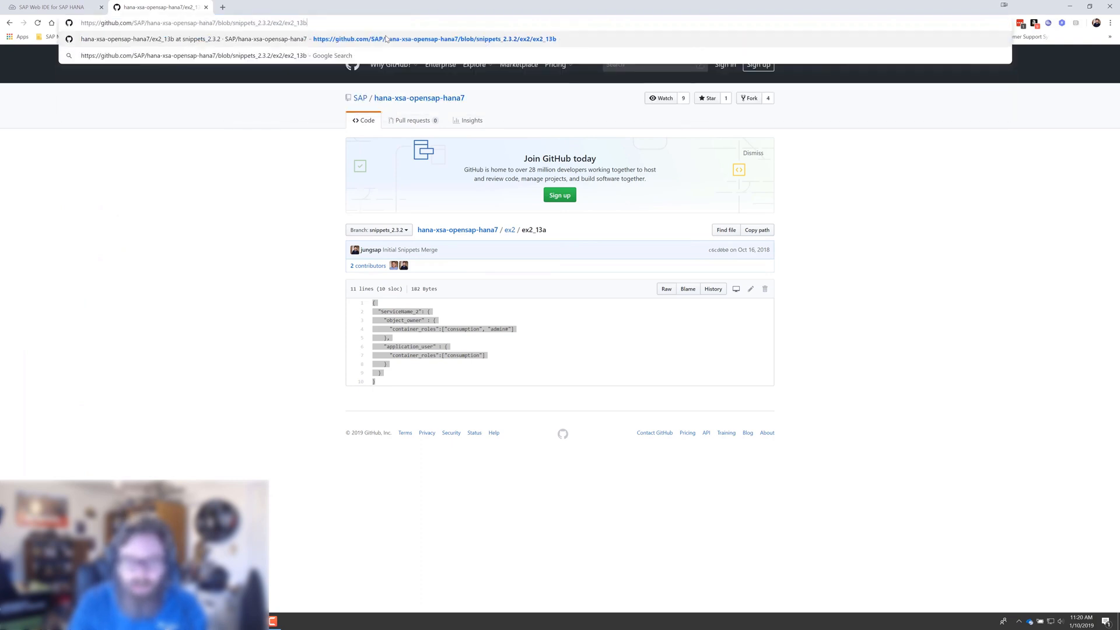
key("Return")
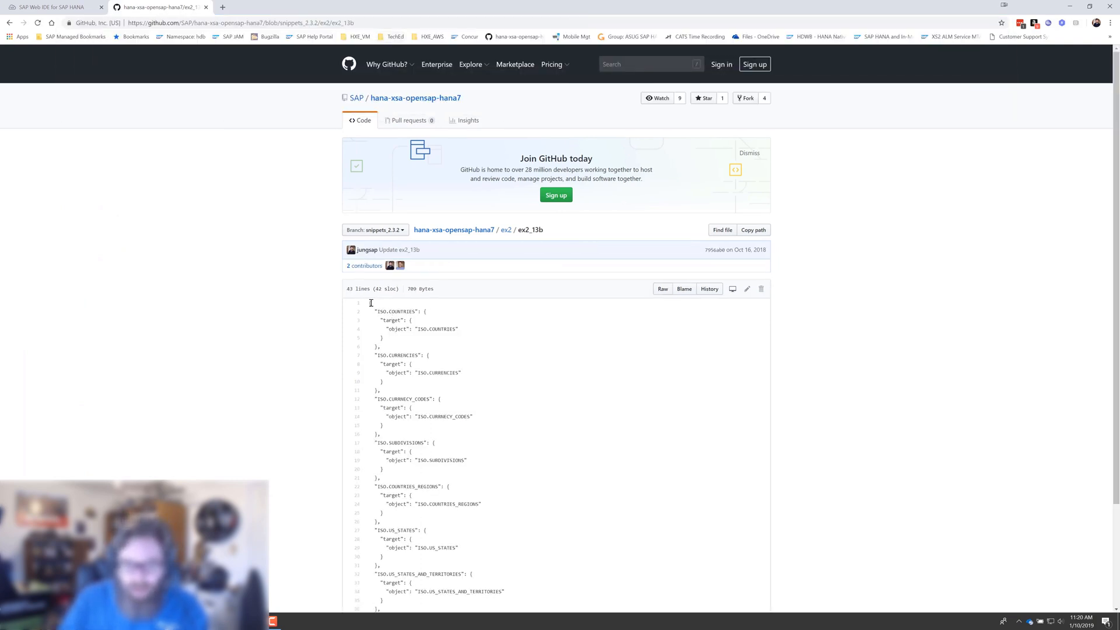
left_click_drag(369, 303, 458, 532)
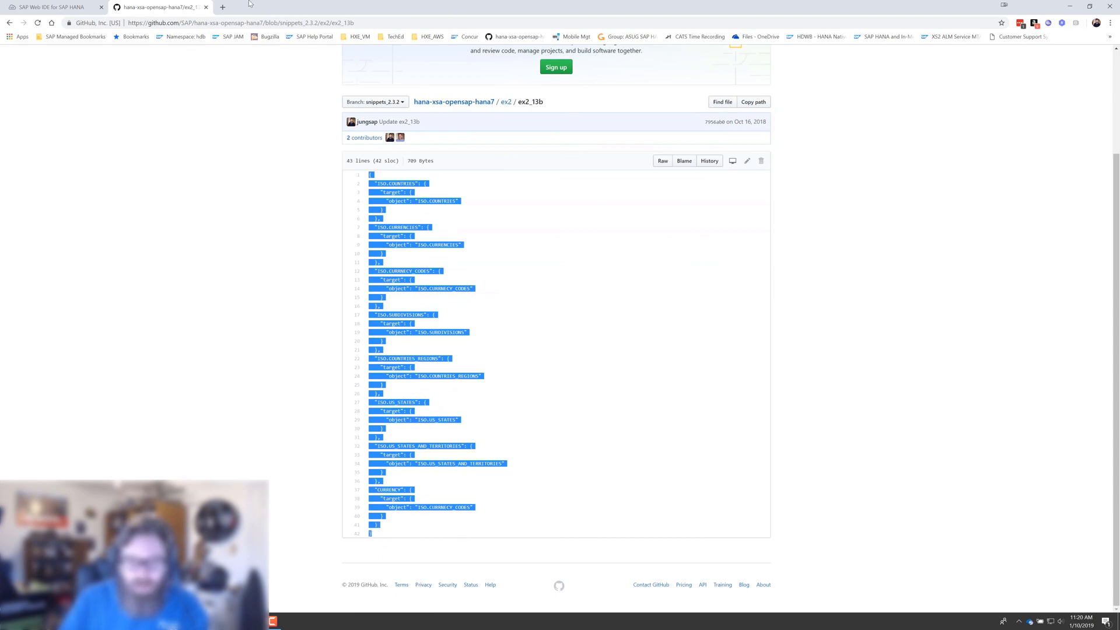
left_click(77, 7)
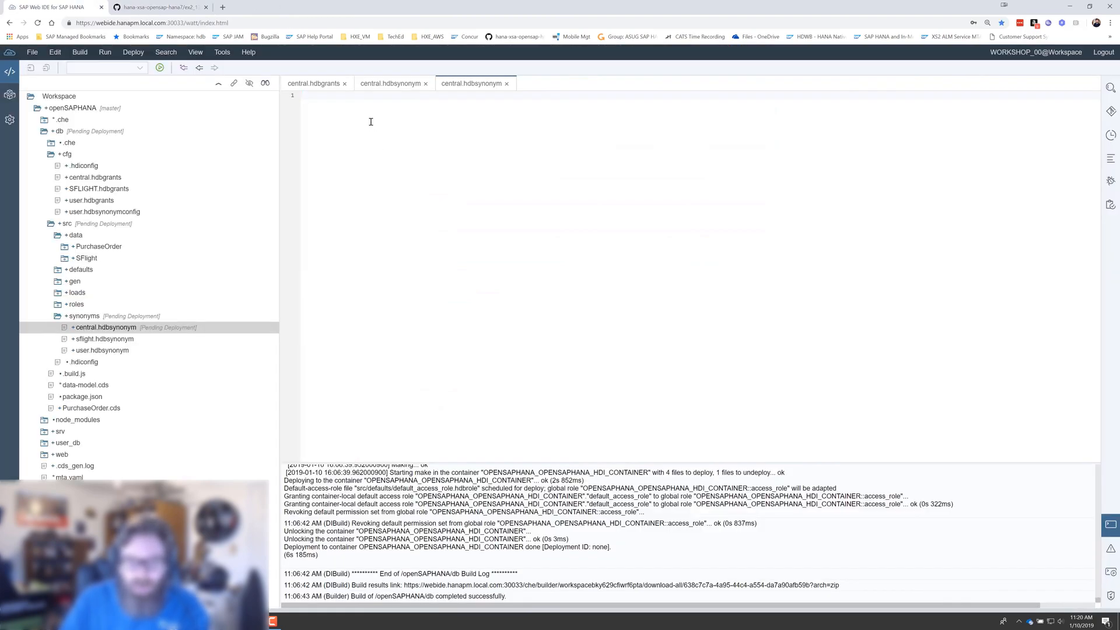
type("{   \"ISO.COUNTRIES\": {     \"target\": {       \"object\": \"ISO.COUNTRIES\"     }   },   \"ISO.CURRENCIES\": {     \"target\": {       \"object\": \"ISO.CURRENCIES\"     }   },   \"ISO.CURRNECY_CODES\": {     \"target\": {       \"object\": \"ISO.CURRNECY_CODES\"     }   },   \"ISO.SUBDIVISIONS\": {     \"target\": {       \"object\": \"ISO.SUBDIVISIONS\"     }   },   \"ISO.COUNTRIES_REGIONS\": {     \"target\": {       \"object\": \"ISO.COUNTRIES_REGIONS\"     }   },   \"ISO.US_STATES\": {     \"target\": {       \"object\": \"ISO.US_STATES\"     }   },   \"ISO.US_STATES_AND_TERRITORIES\": {     \"target\": {       \"object\": \"ISO.US_STATES_AND_TERRITORIES\"     }   },   \"CURRENCY\": {     \"target\": {       \"object\": \"ISO.CURRNECY_CODES\"     }   } }")
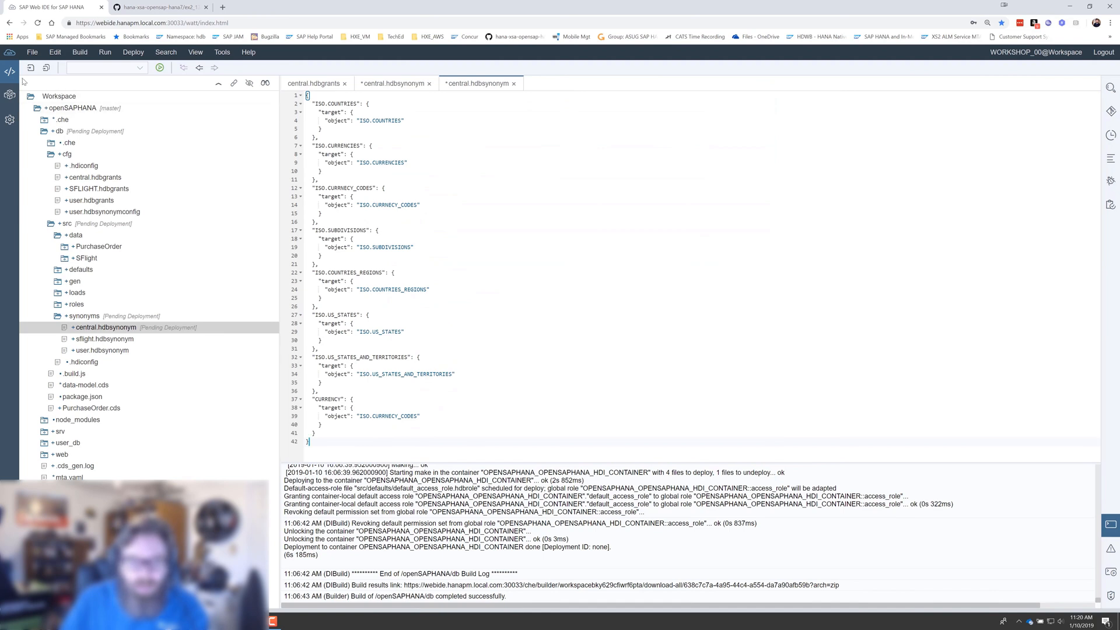
left_click(31, 69)
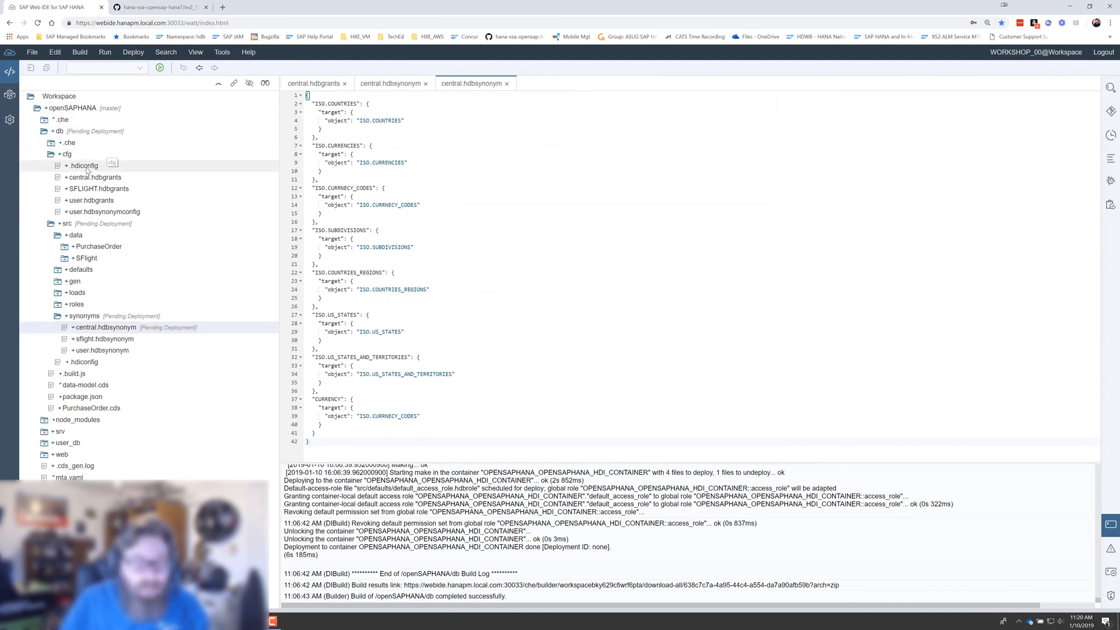
Create central.hdbsynonymconfig in the cfg folder and open it in the code editor.
left_click(92, 155)
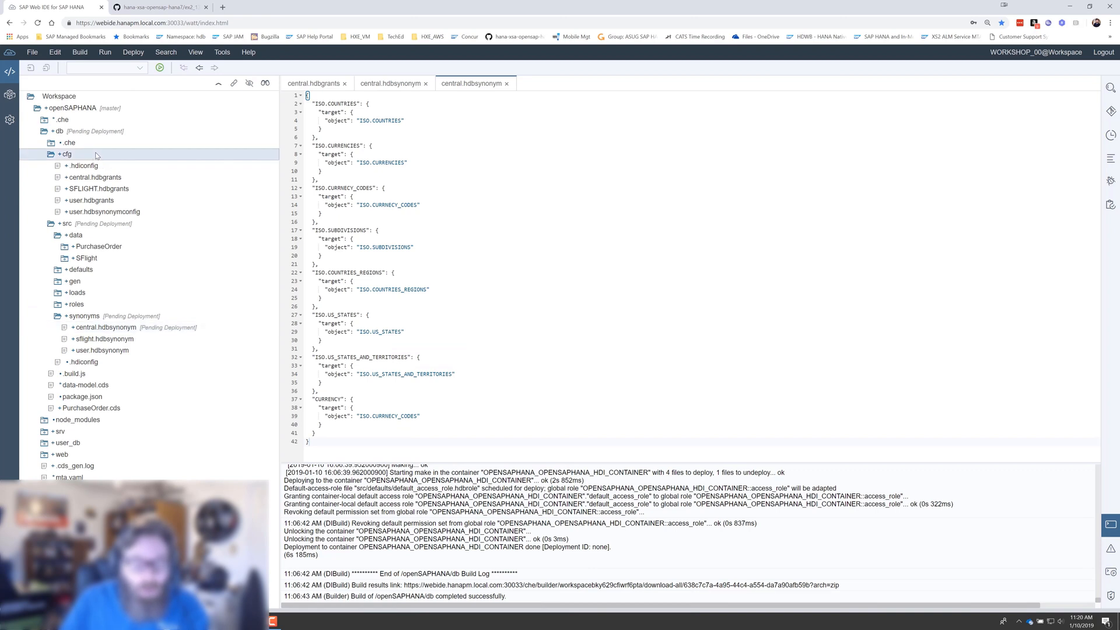
right_click(96, 155)
mouse_move(123, 170)
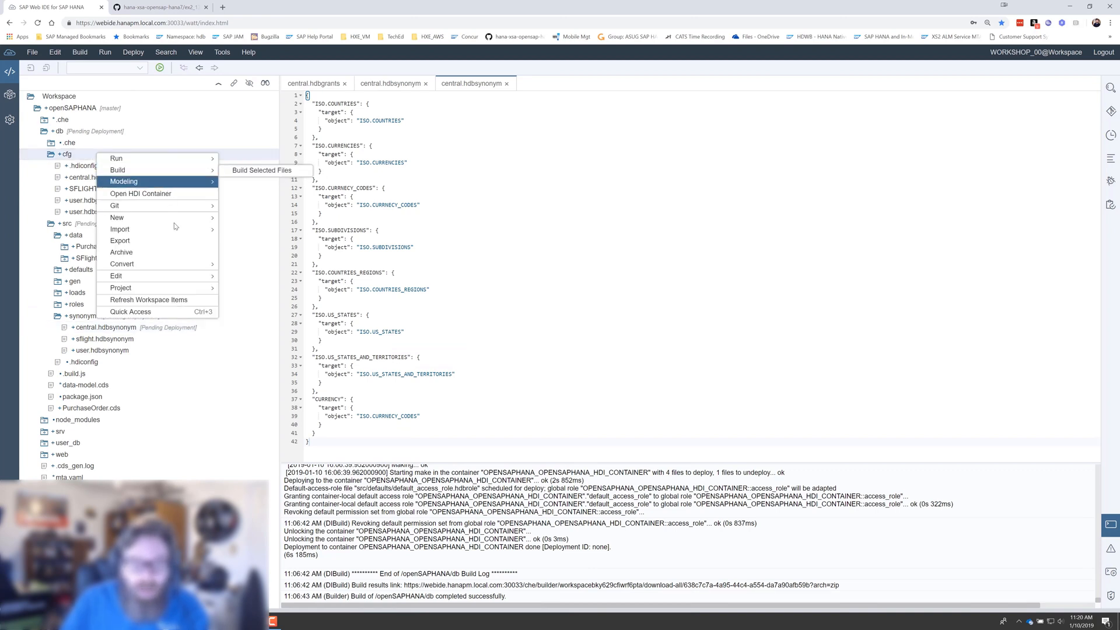
mouse_move(158, 217)
left_click(237, 219)
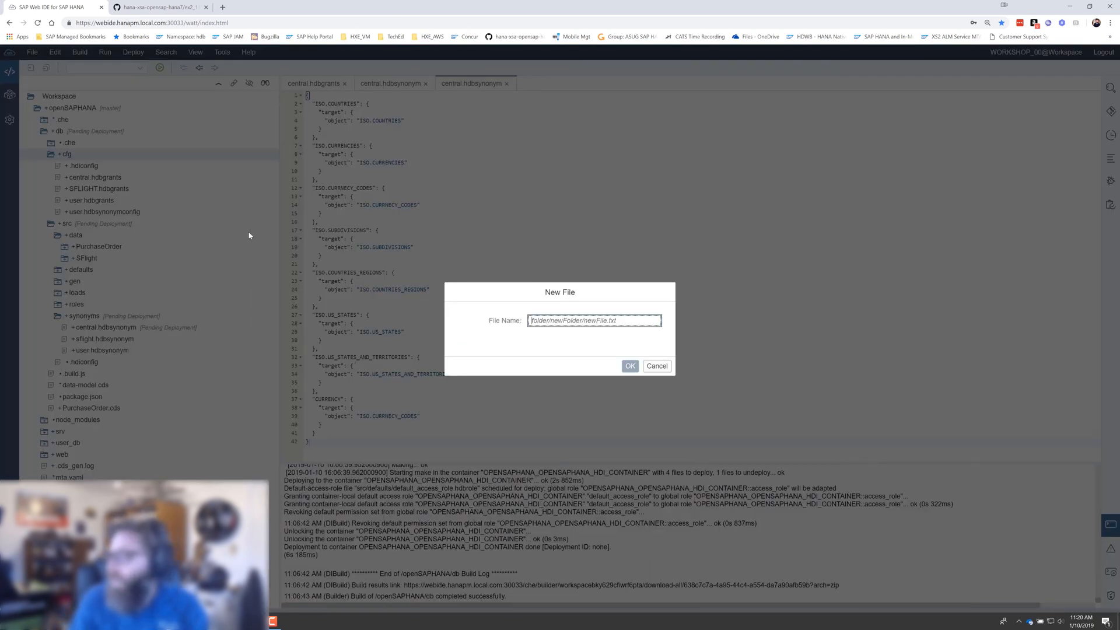
type("central.")
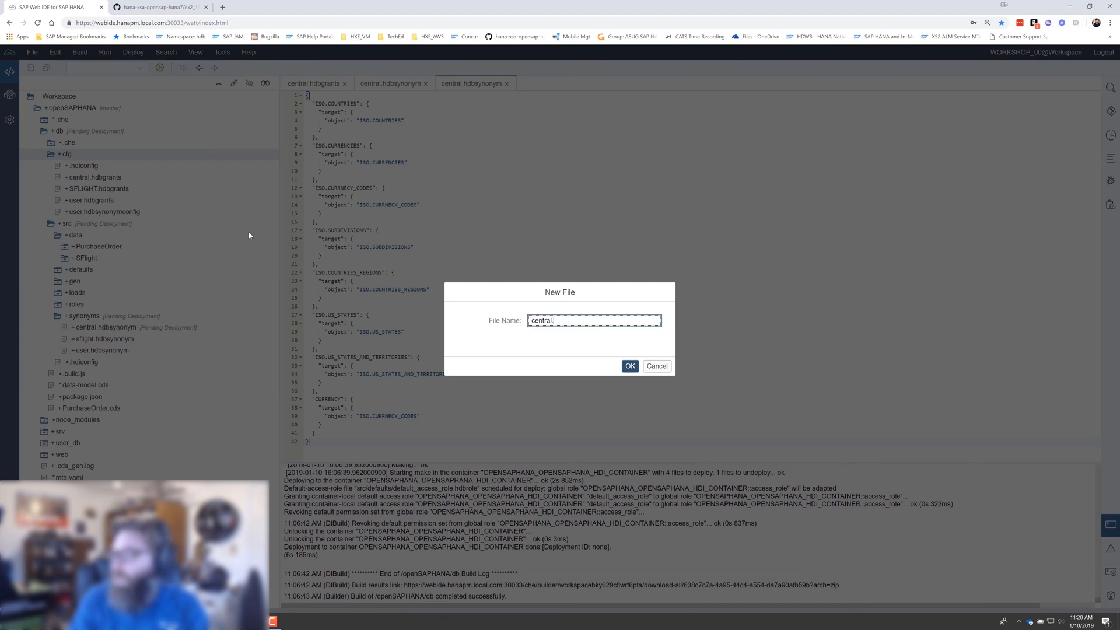
type("hdbsynonymconfig")
key("Return")
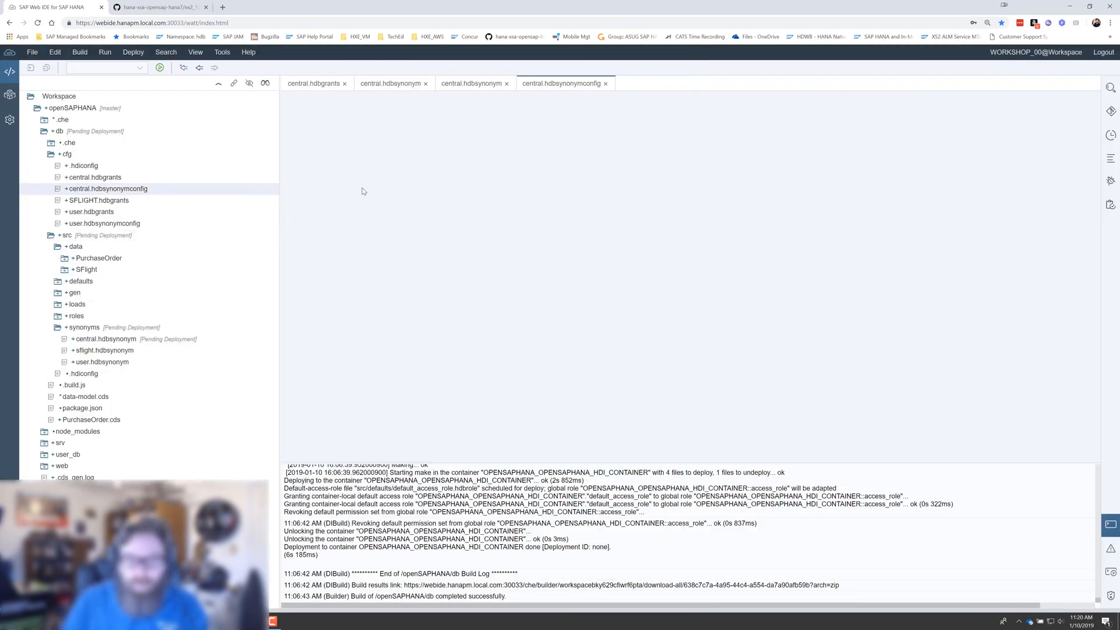
right_click(193, 191)
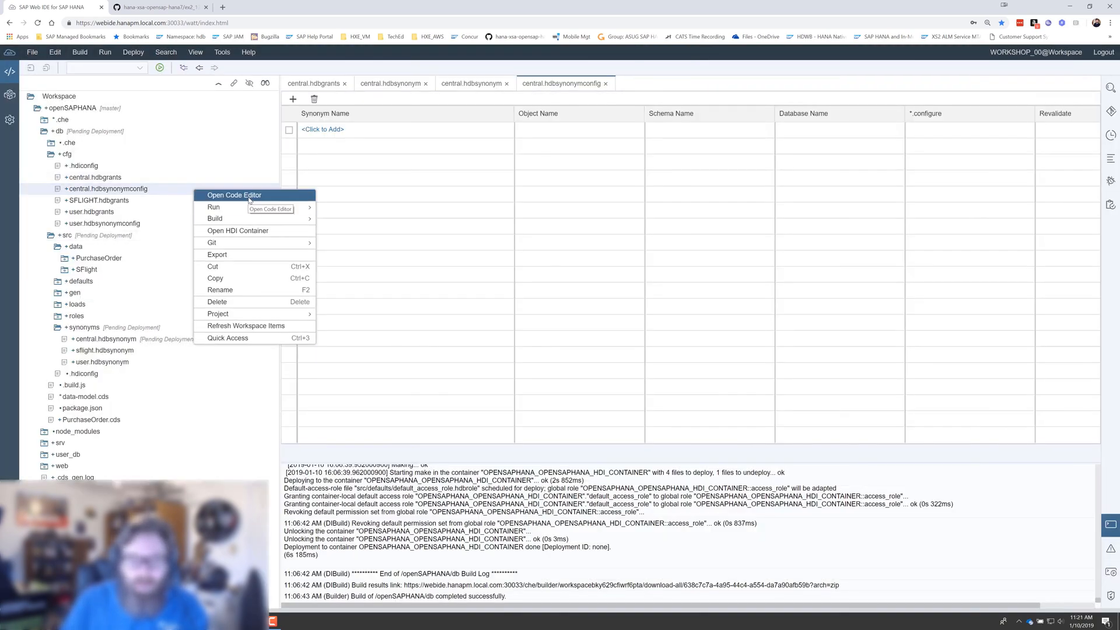
left_click(235, 195)
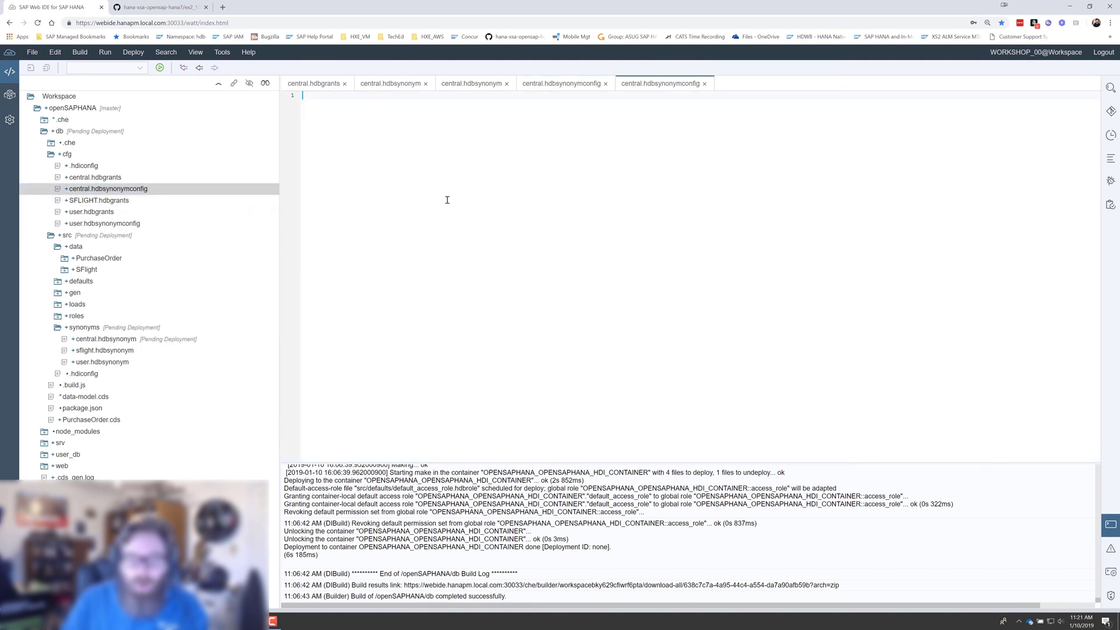
left_click(608, 83)
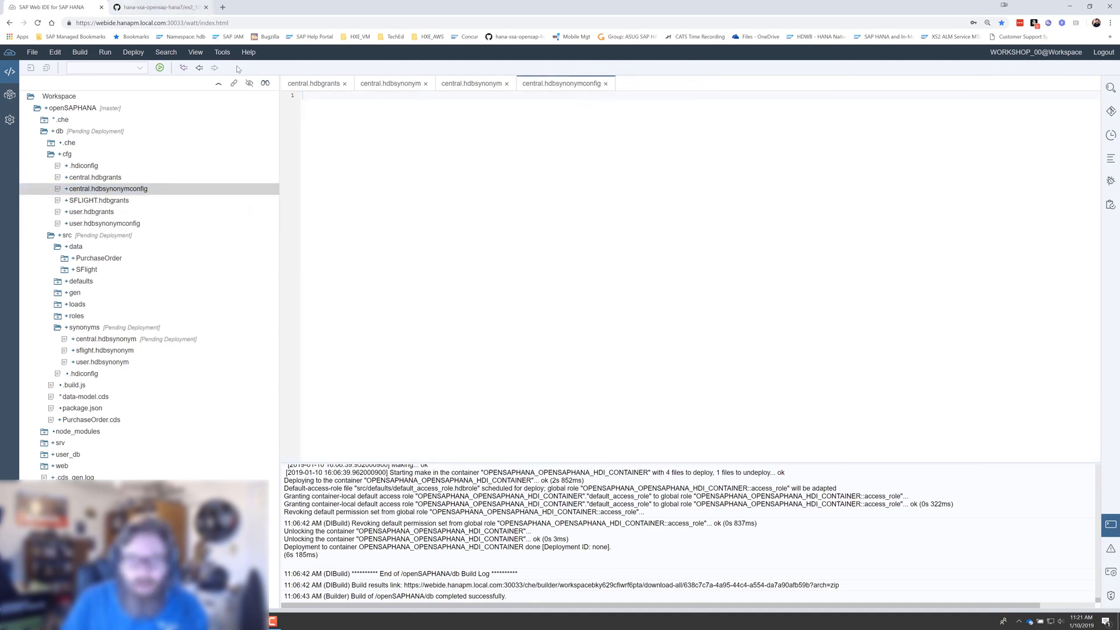
left_click(391, 84)
left_click(427, 84)
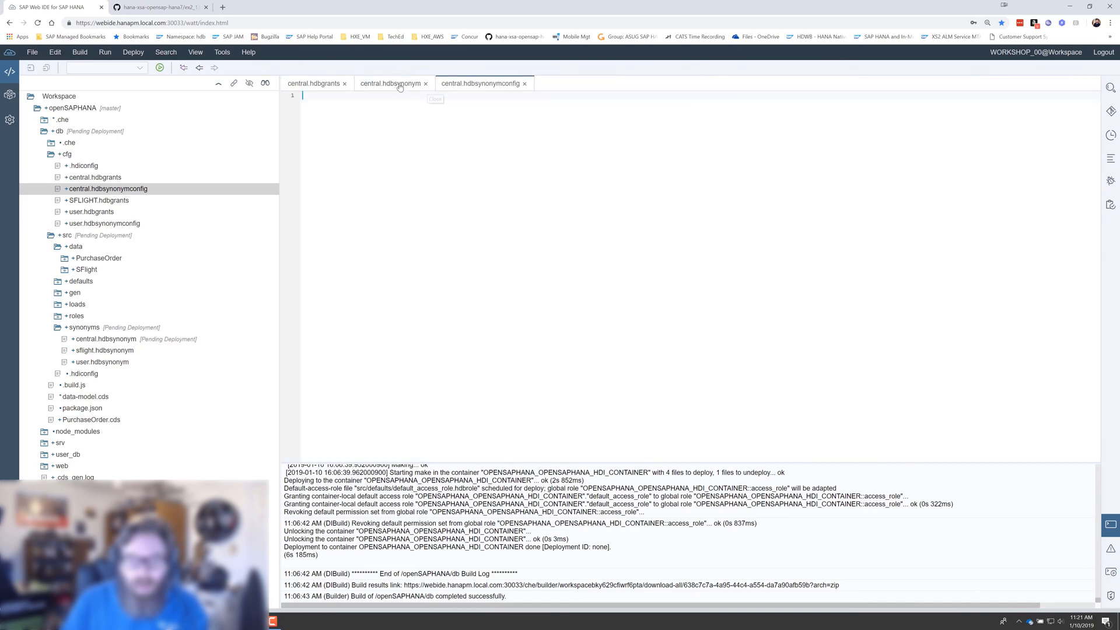
left_click(480, 82)
Copy the ex2_13c JSON from GitHub and paste the grantor entries into central.hdbsynonymconfig.
left_click(153, 7)
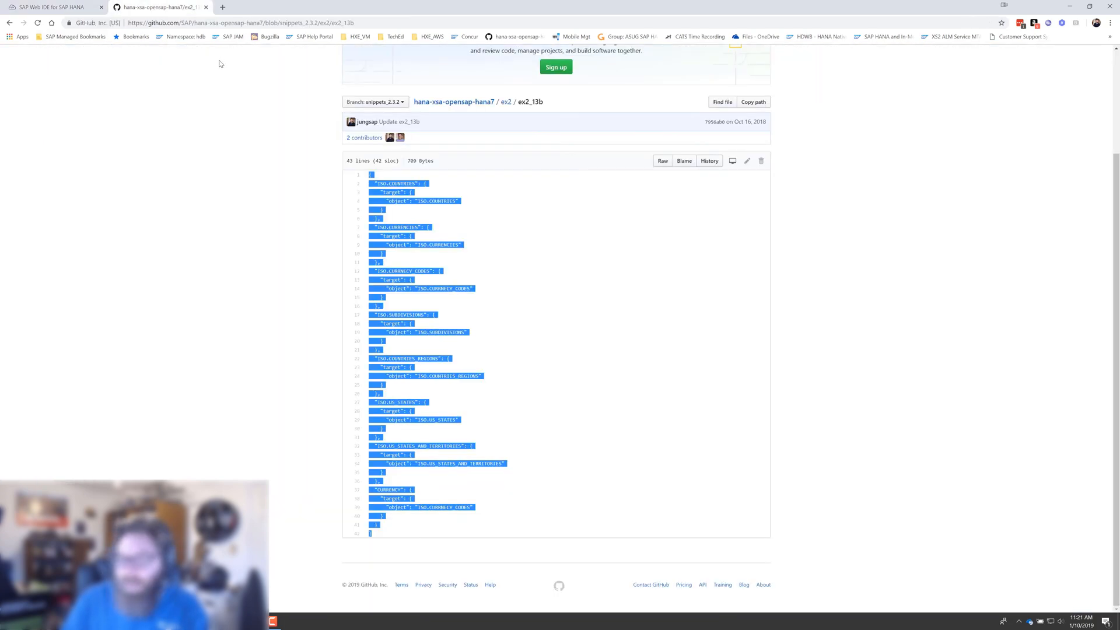
left_click(354, 22)
key("BackSpace")
type("c")
key("Return")
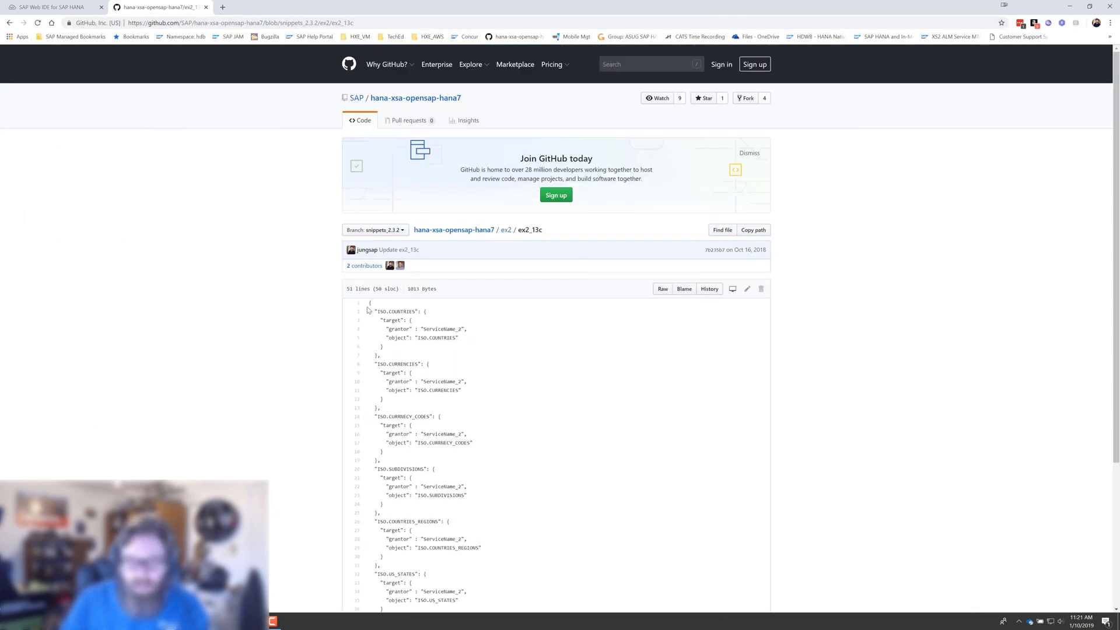
mouse_move(369, 304)
left_mouse_down()
mouse_move(473, 618)
mouse_move(448, 538)
left_mouse_up()
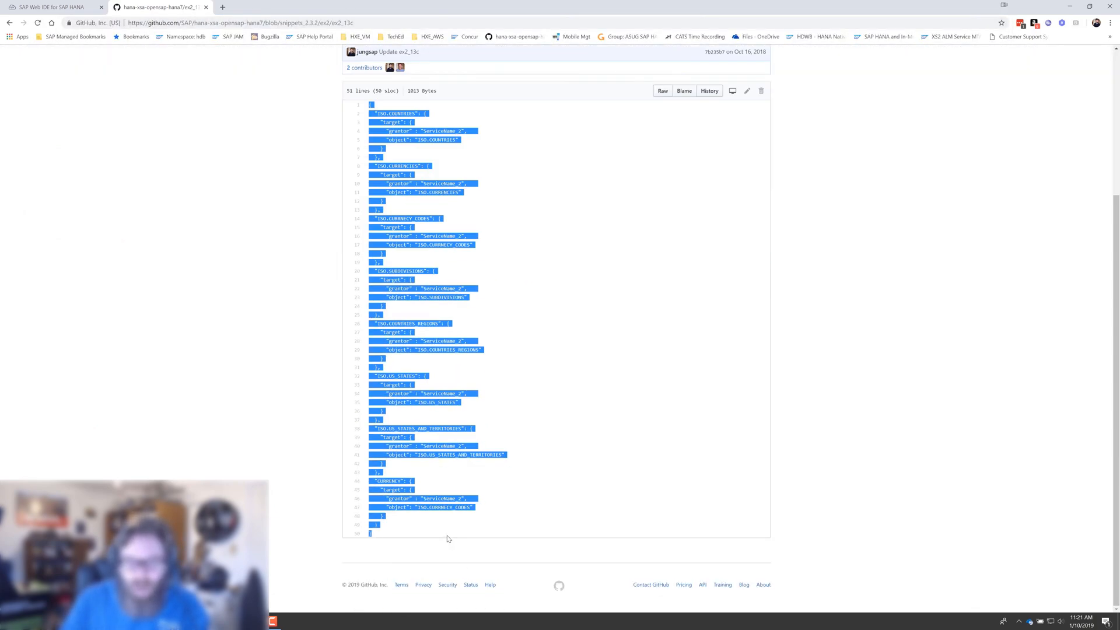
key("ctrl+c")
left_click(50, 7)
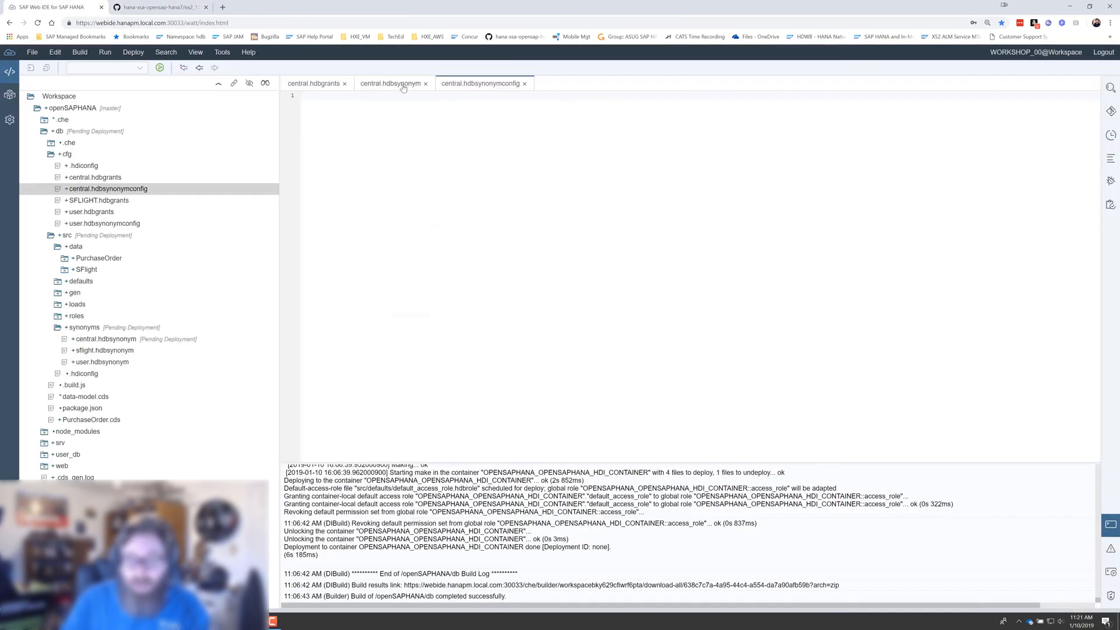
left_click(397, 84)
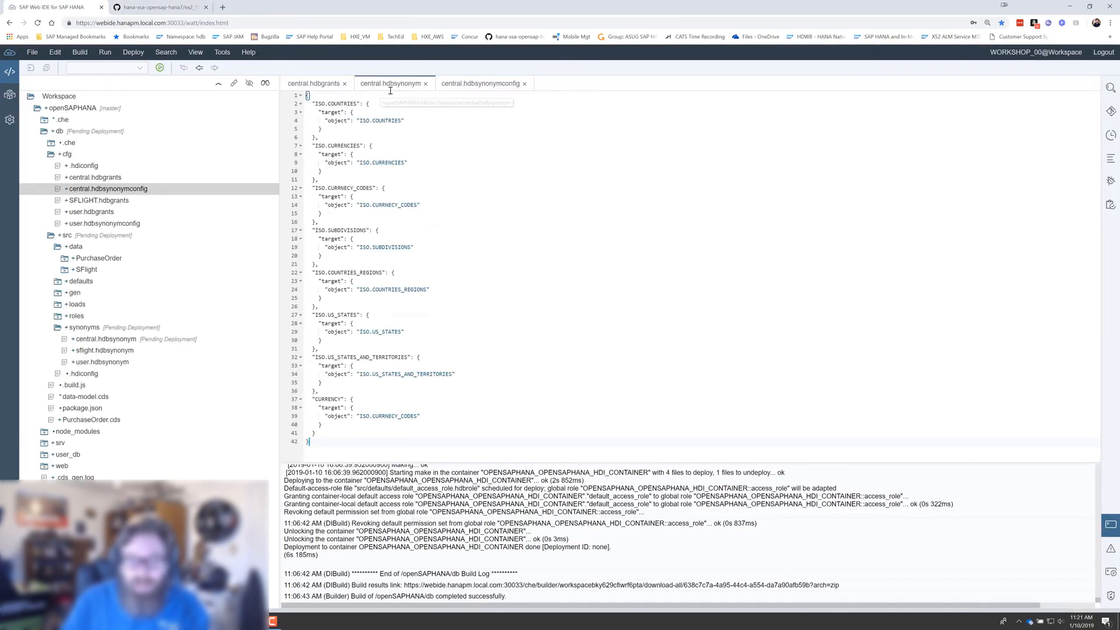
left_click(480, 83)
key("ctrl+v")
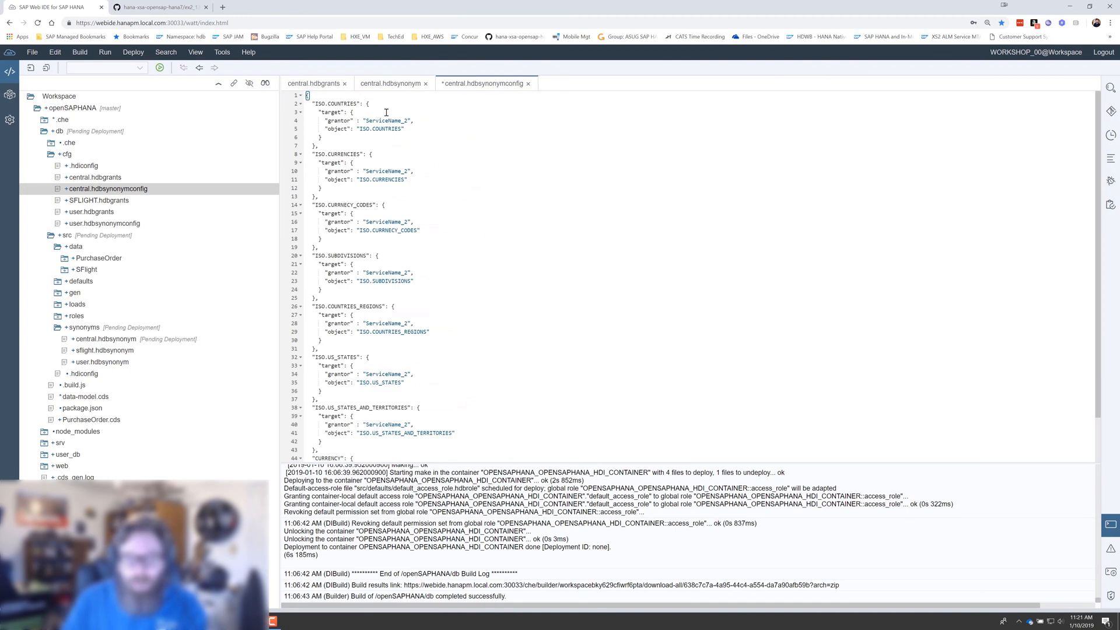
Review the grantor ServiceName_2 lines and save central.hdbsynonymconfig.
left_click_drag(426, 120, 313, 120)
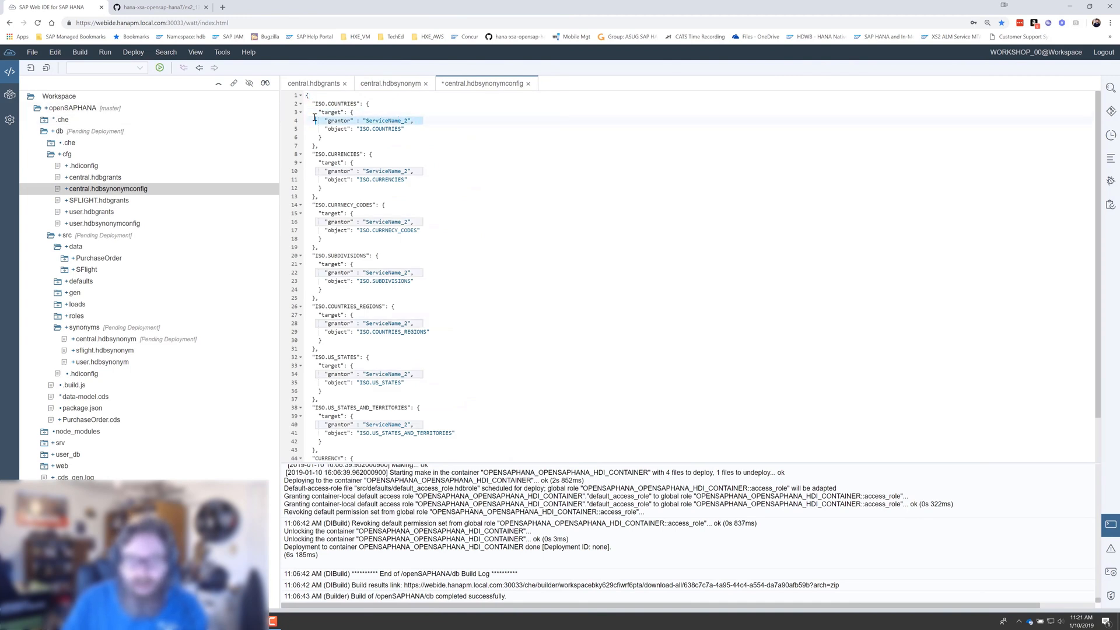
scroll(413, 252, "down", 2)
scroll(451, 328, "up", 2)
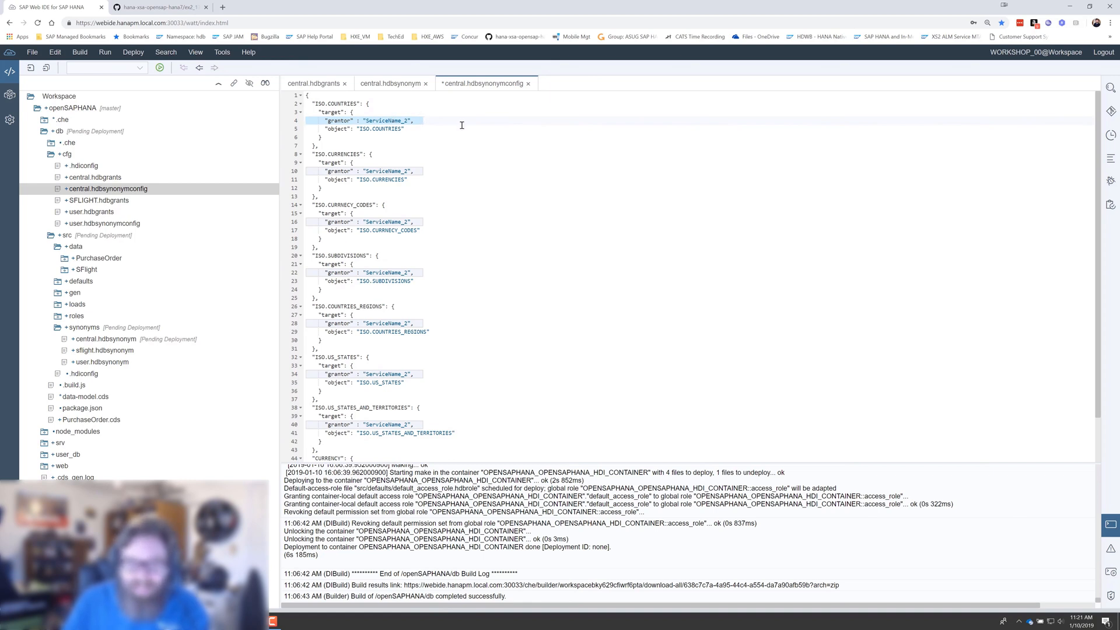
scroll(460, 120, "down", 2)
scroll(460, 119, "up", 2)
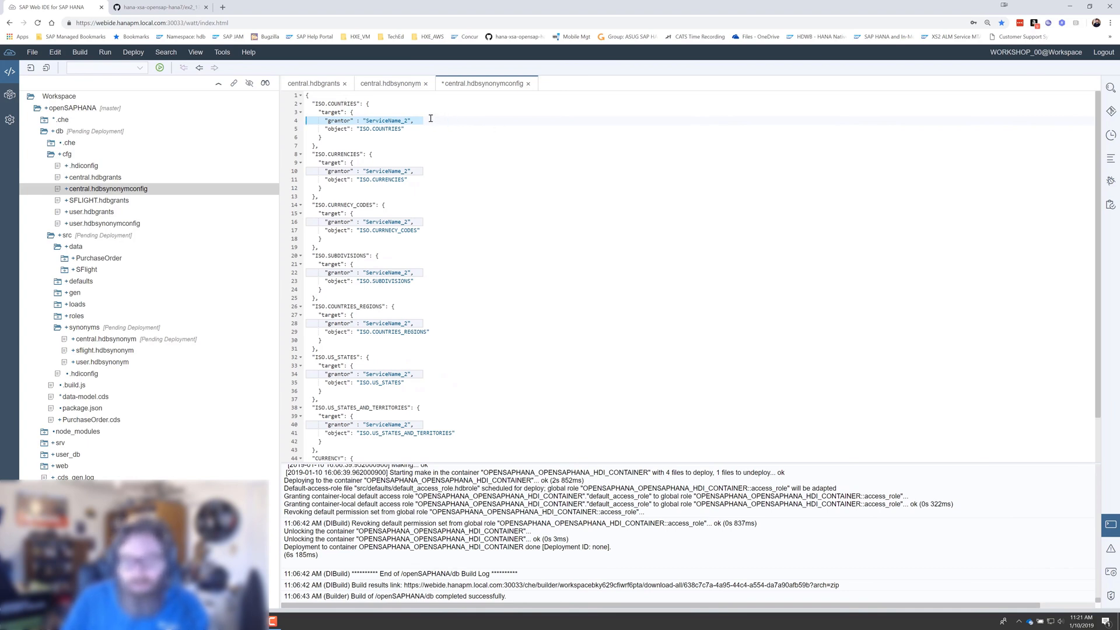
key("ctrl+s")
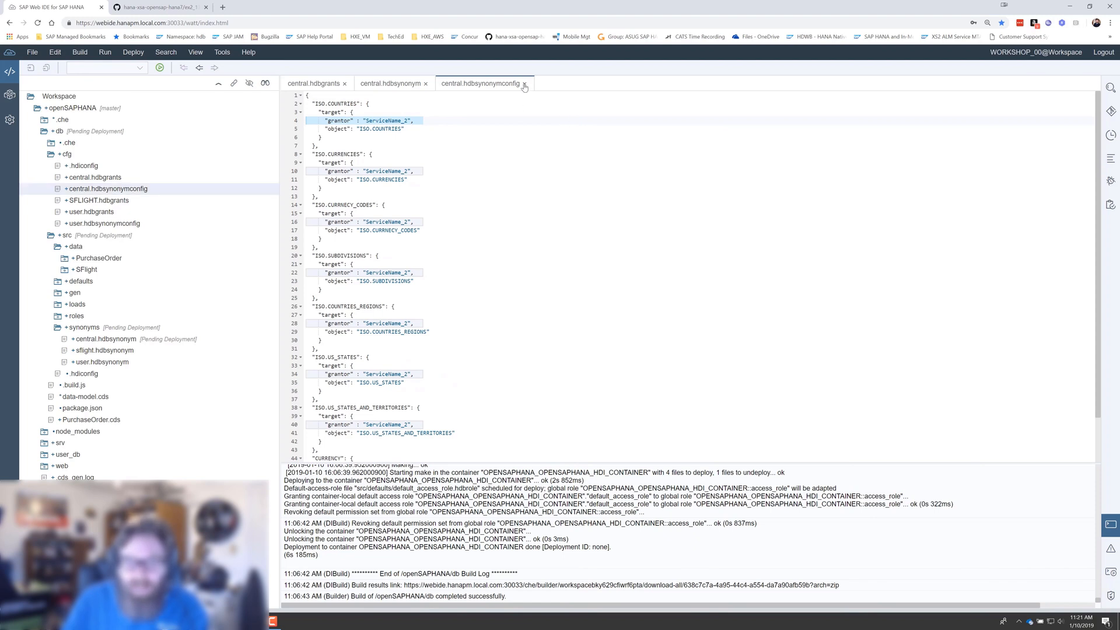
left_click(444, 122)
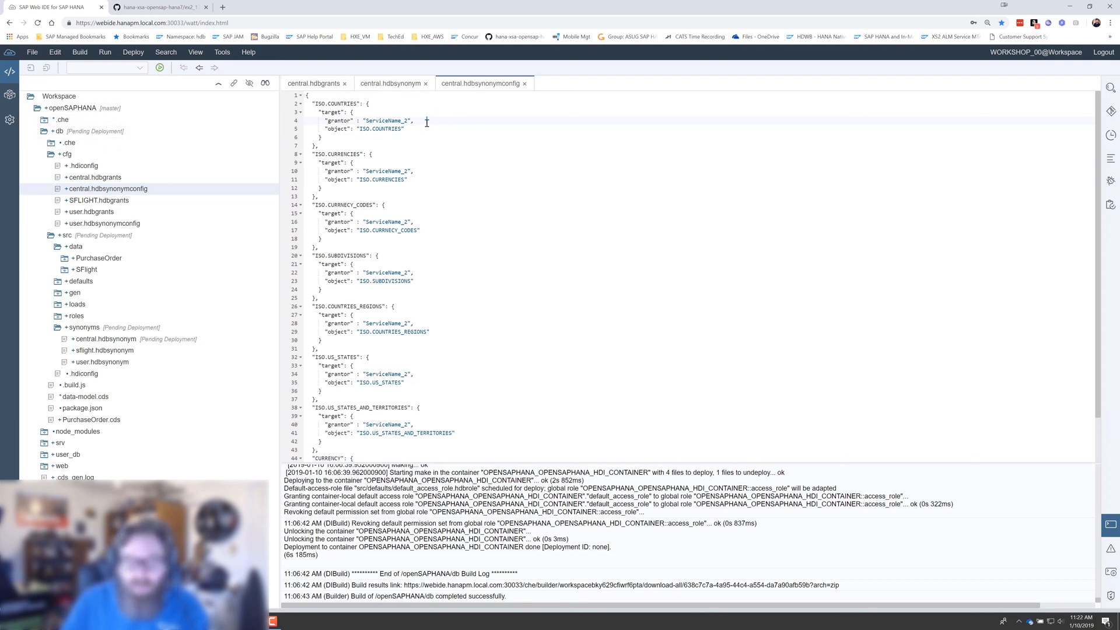
left_click(31, 69)
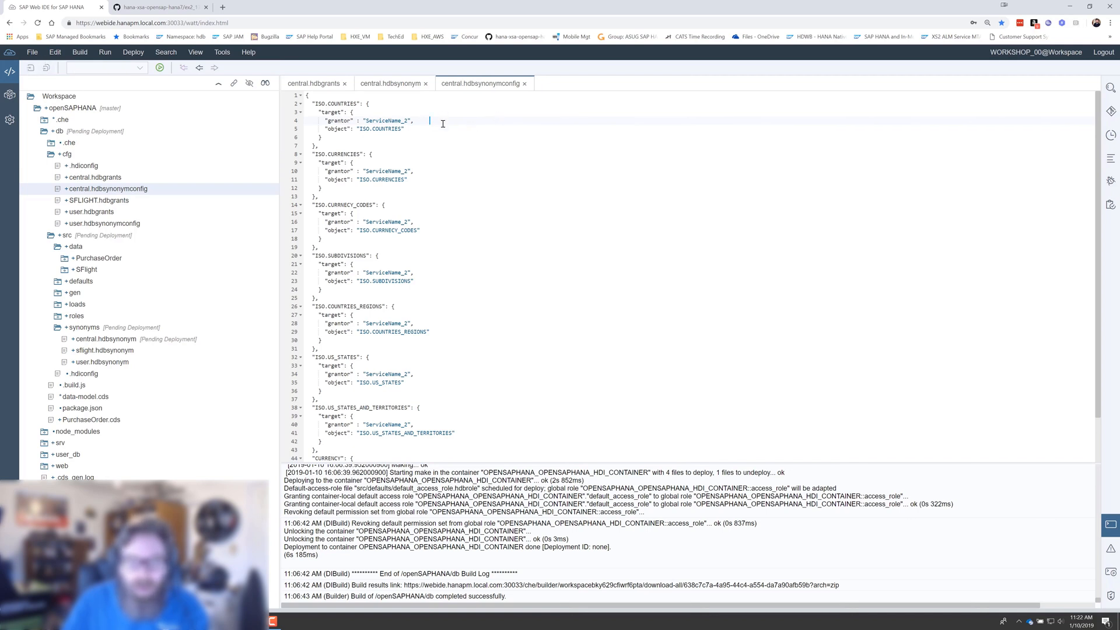
left_click(137, 132)
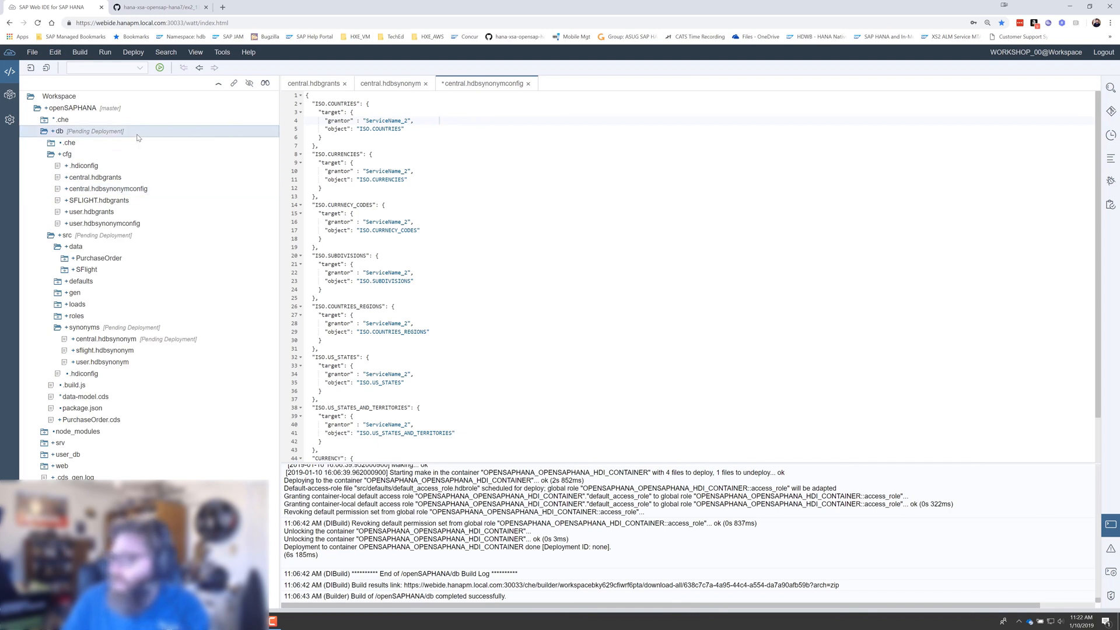
Build the db module with Save and Build; the build log reports failure.
right_click(138, 134)
mouse_move(192, 152)
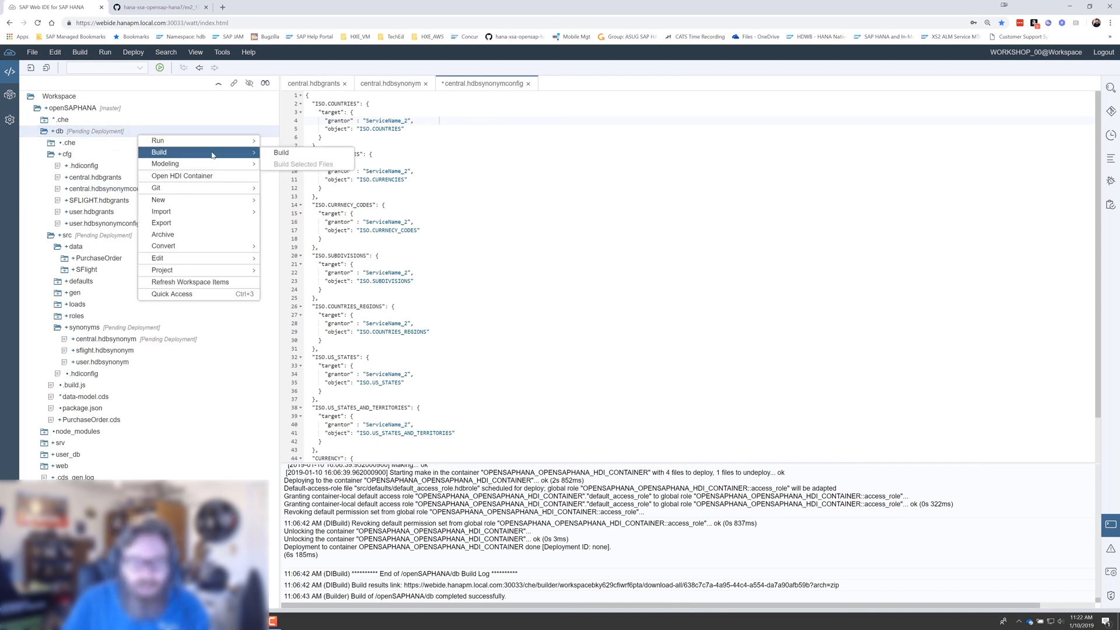
left_click(282, 153)
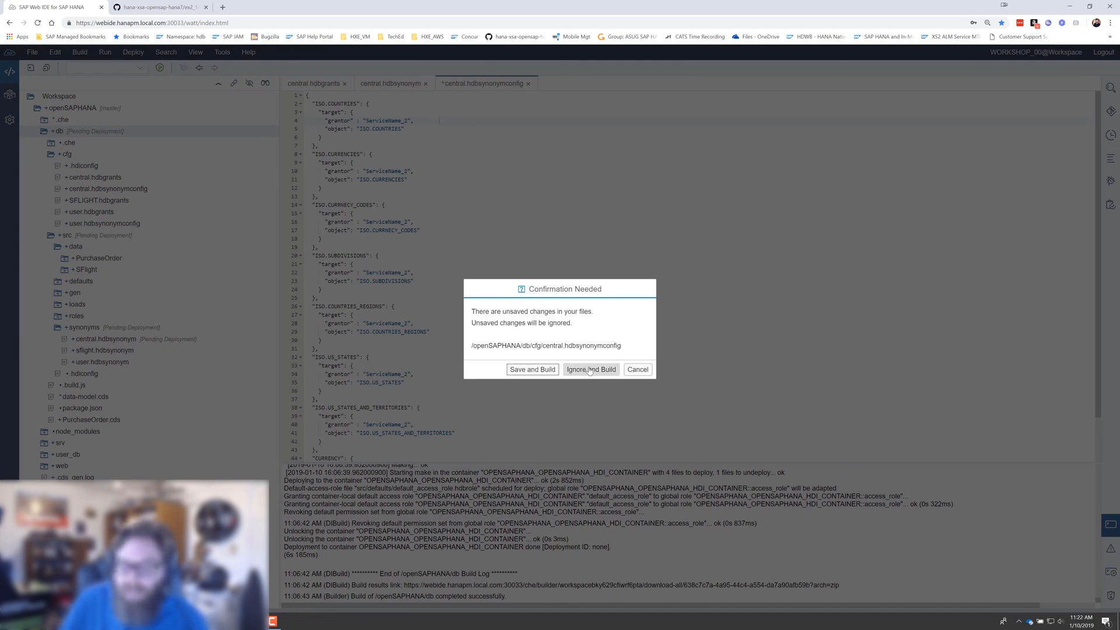
left_click(532, 369)
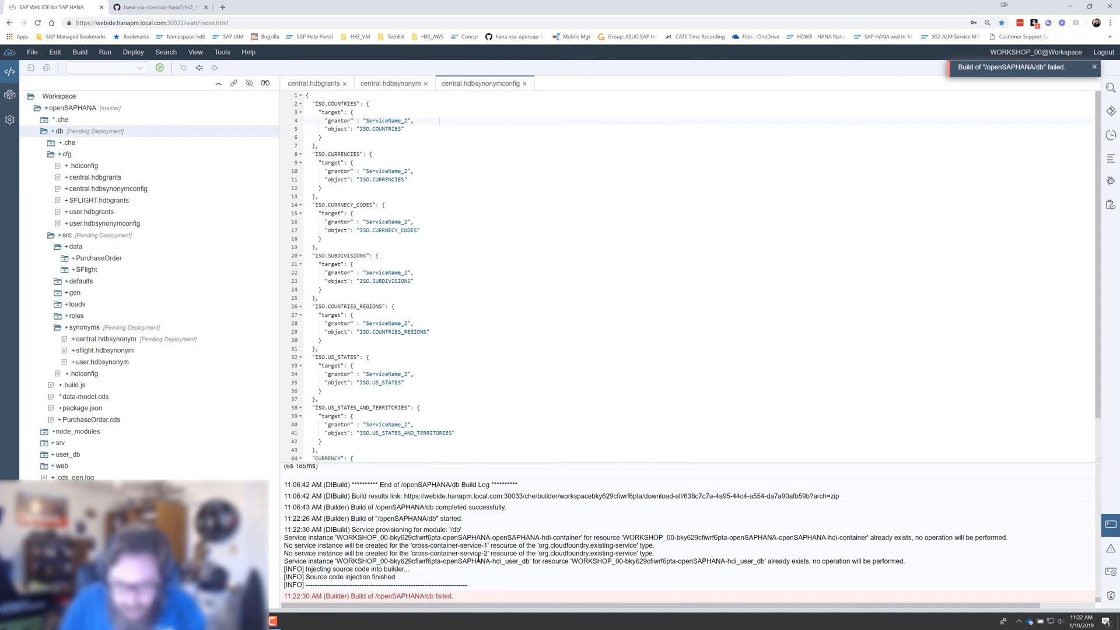
scroll(462, 561, "up", 5)
scroll(472, 567, "up", 5)
scroll(479, 567, "up", 5)
scroll(526, 547, "up", 5)
scroll(559, 540, "up", 4)
scroll(561, 544, "up", 5)
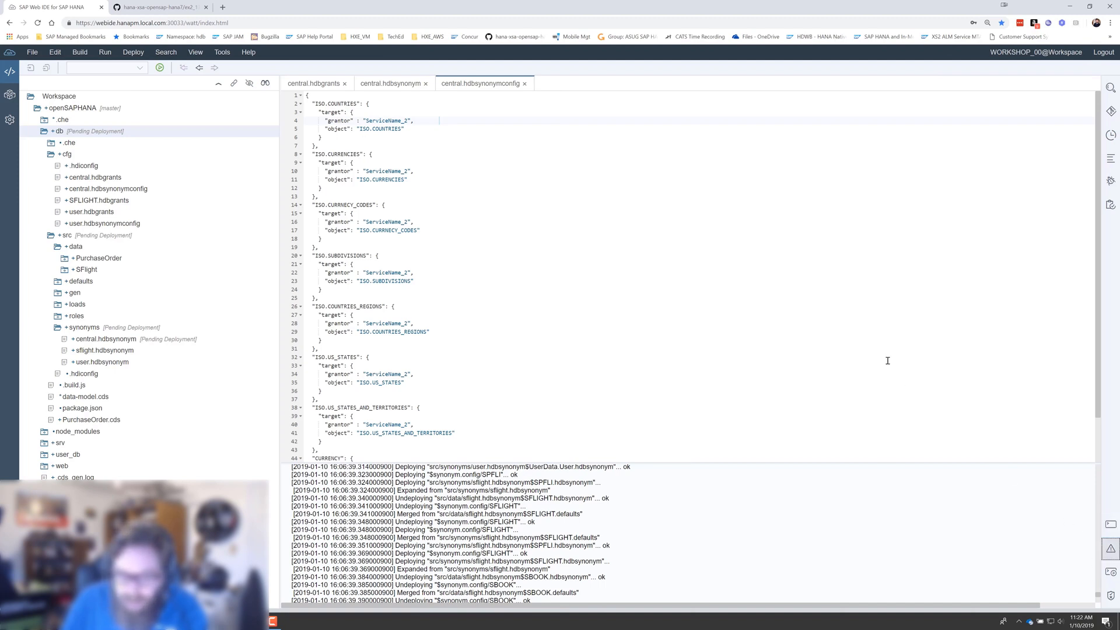
left_click(1110, 550)
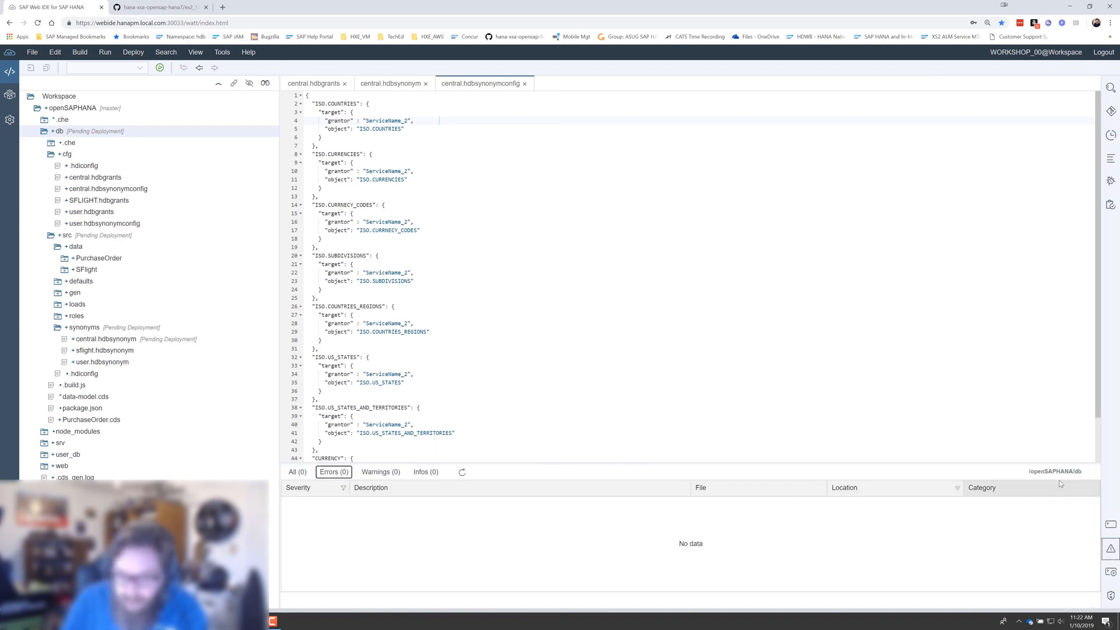
left_click(462, 471)
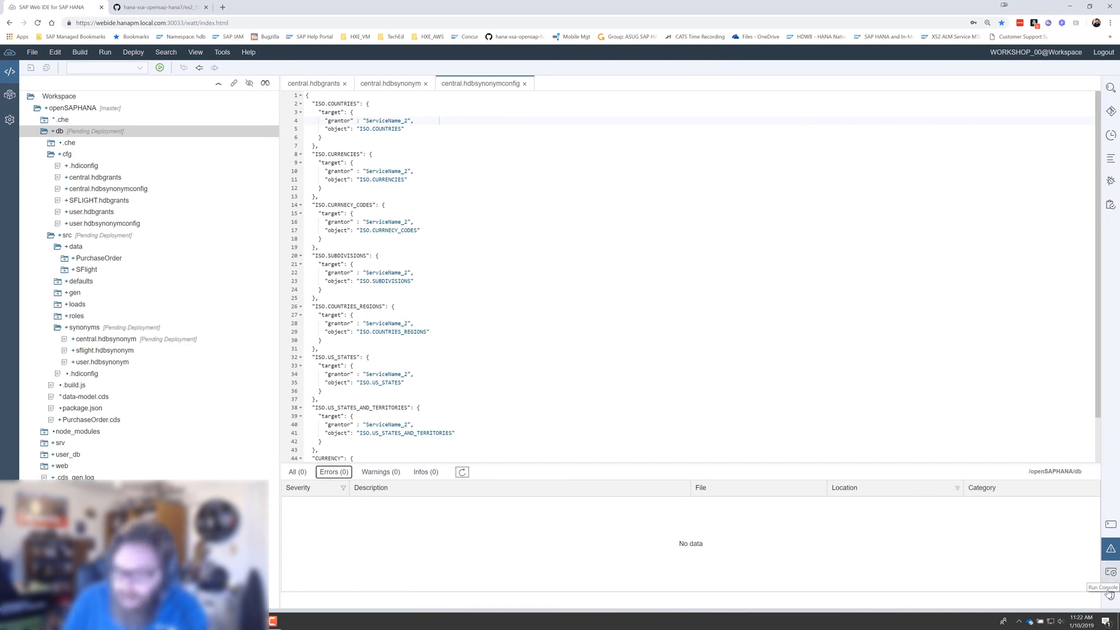
left_click(1110, 526)
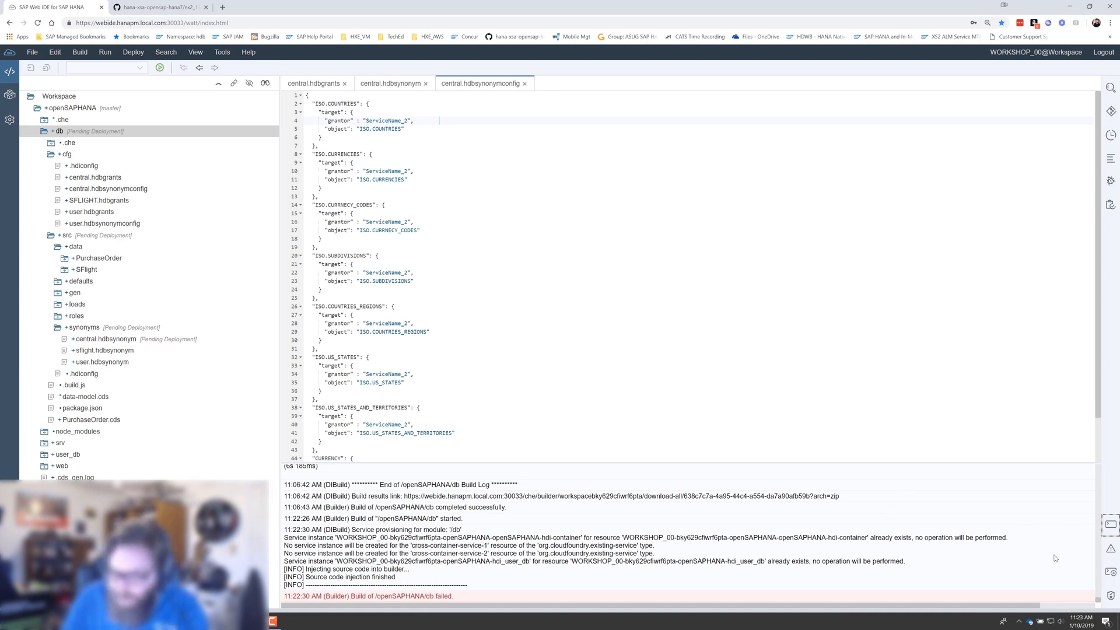
Show the run console, then the project's Services panel and refresh its bindings list.
left_click(1111, 571)
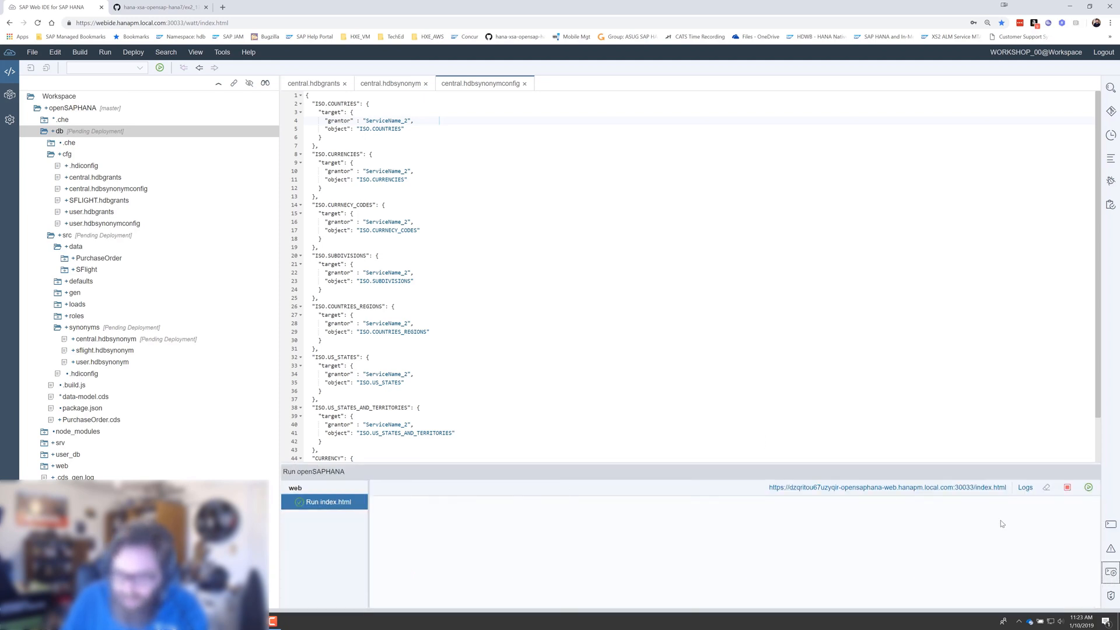
left_click(1111, 595)
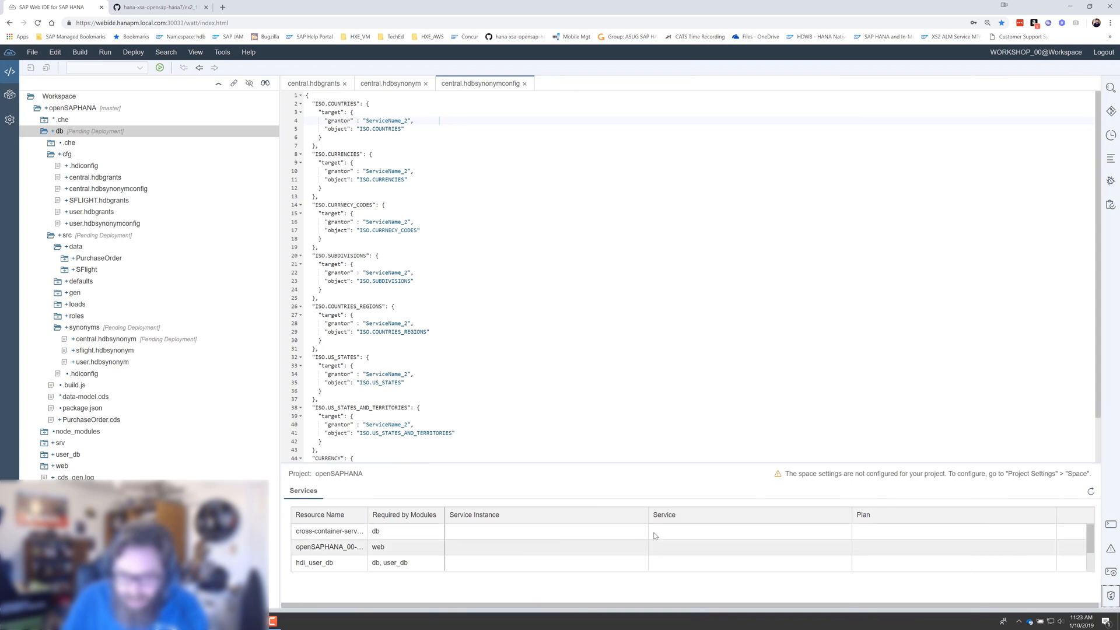
left_click(1089, 494)
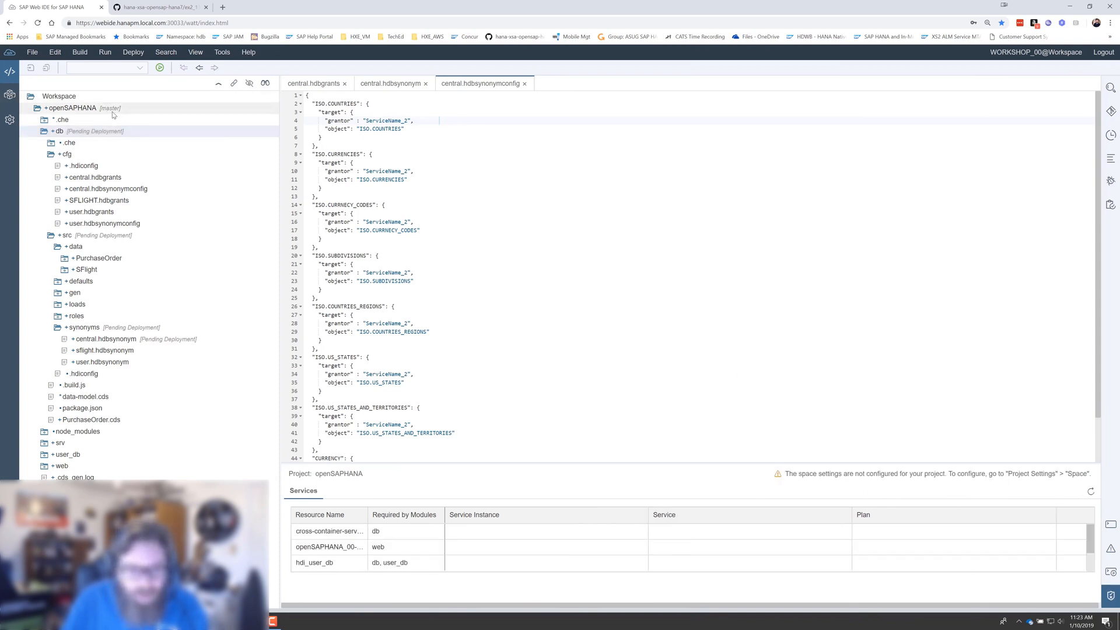
Set the openSAPHANA project's space to development in Project Settings and save, confirmed in the console.
right_click(75, 108)
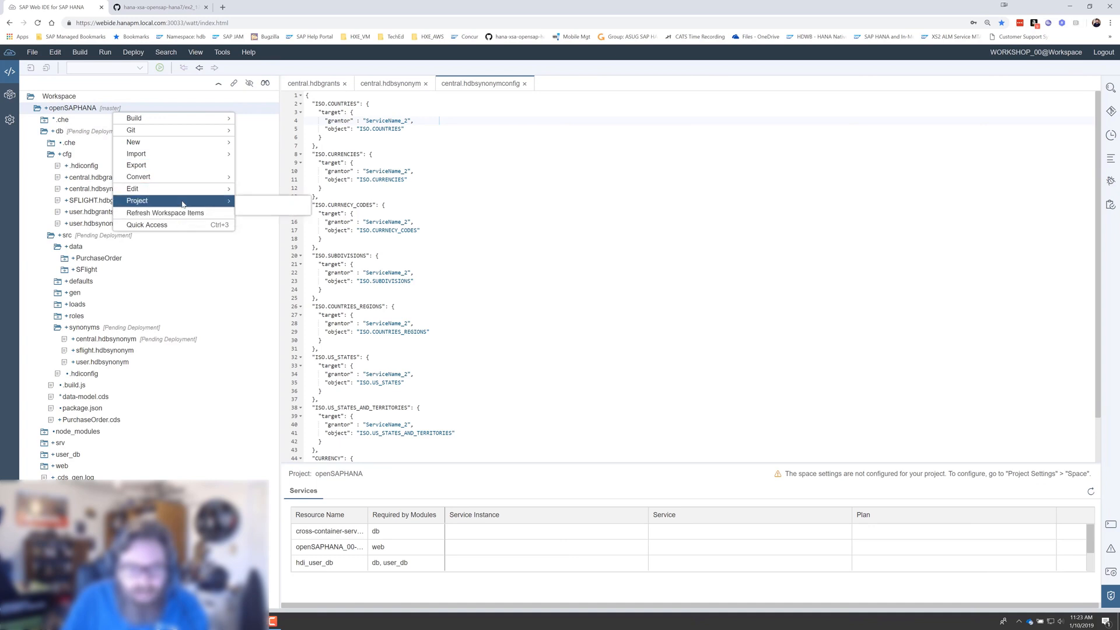
left_click(263, 213)
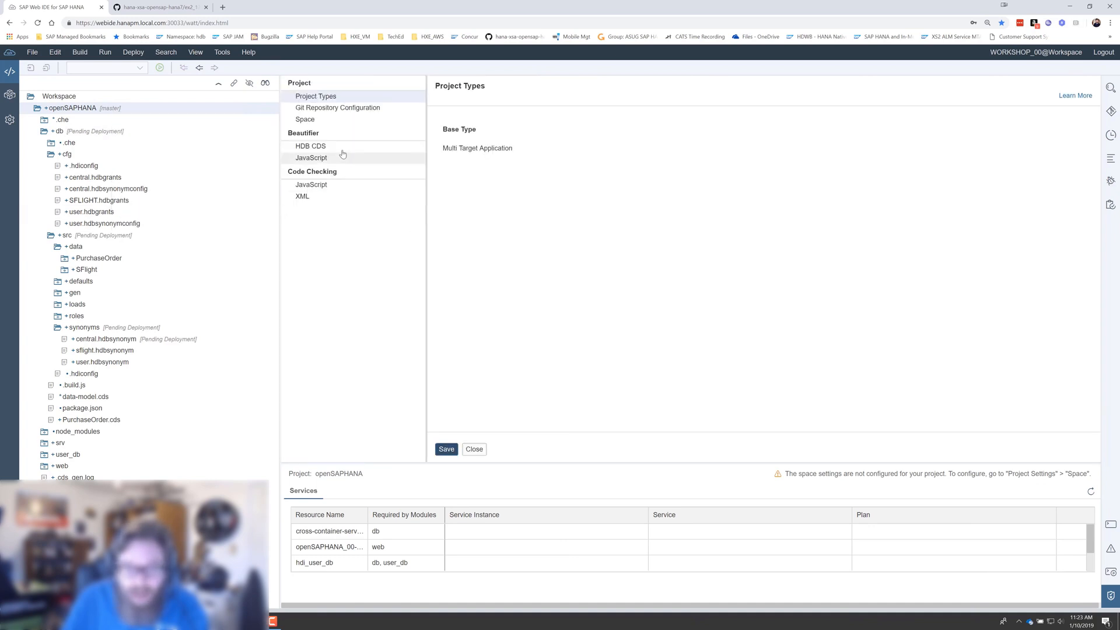
left_click(338, 121)
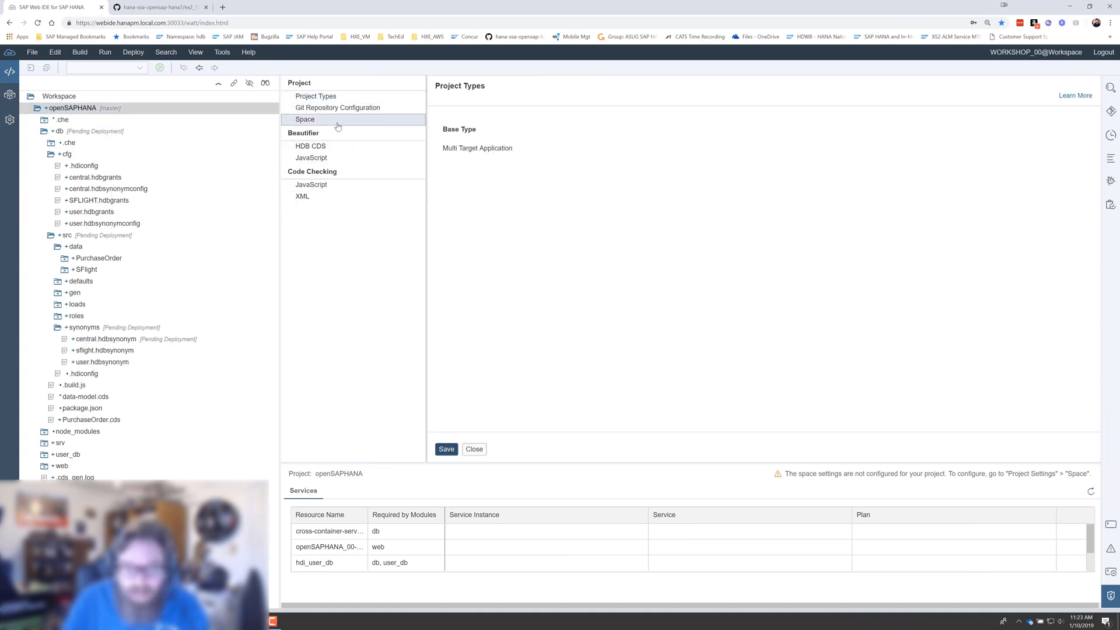
left_click(447, 448)
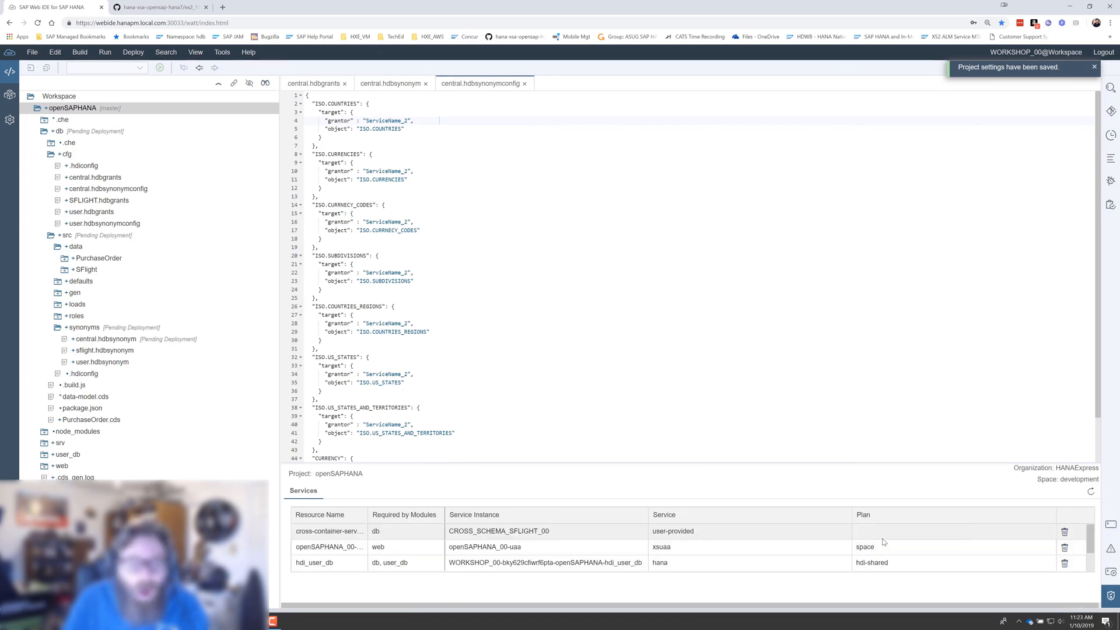
scroll(882, 544, "down", 3)
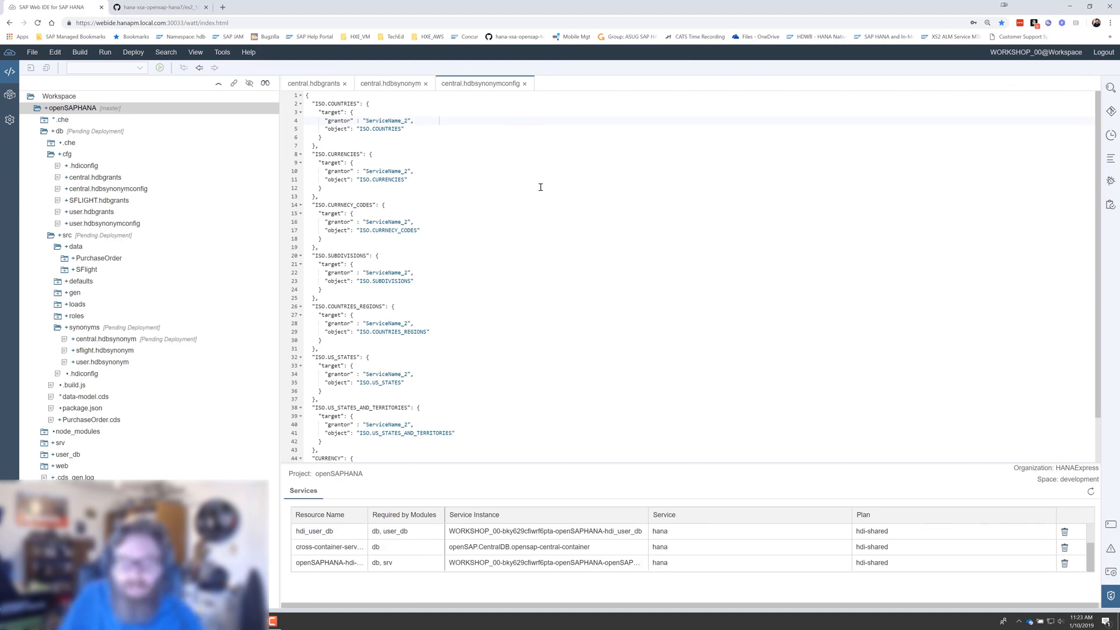
left_click(1110, 525)
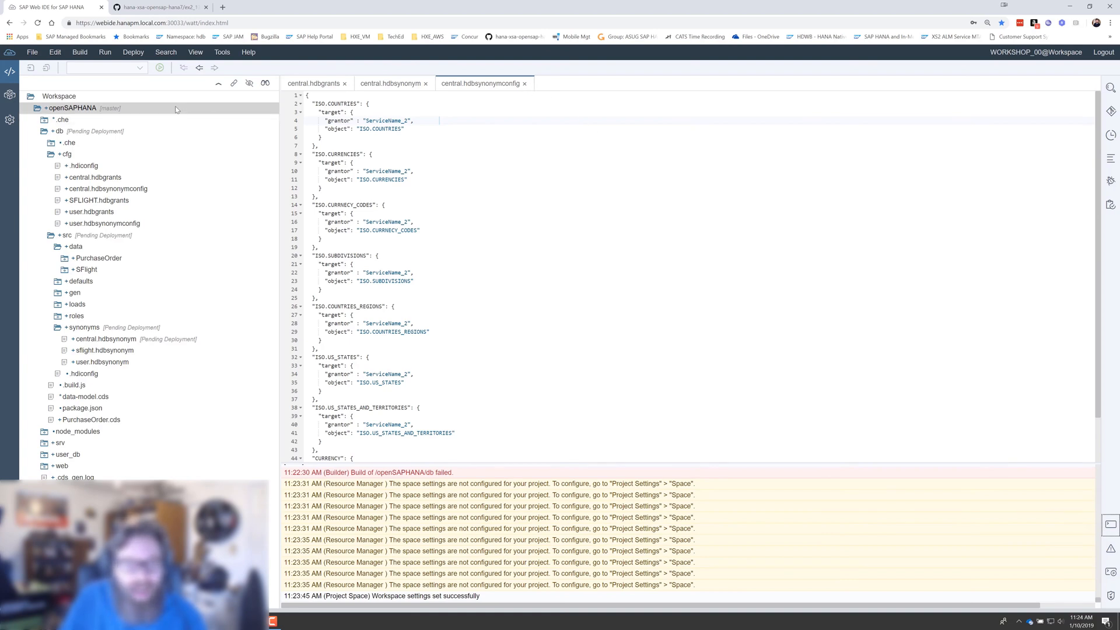
left_click(148, 109)
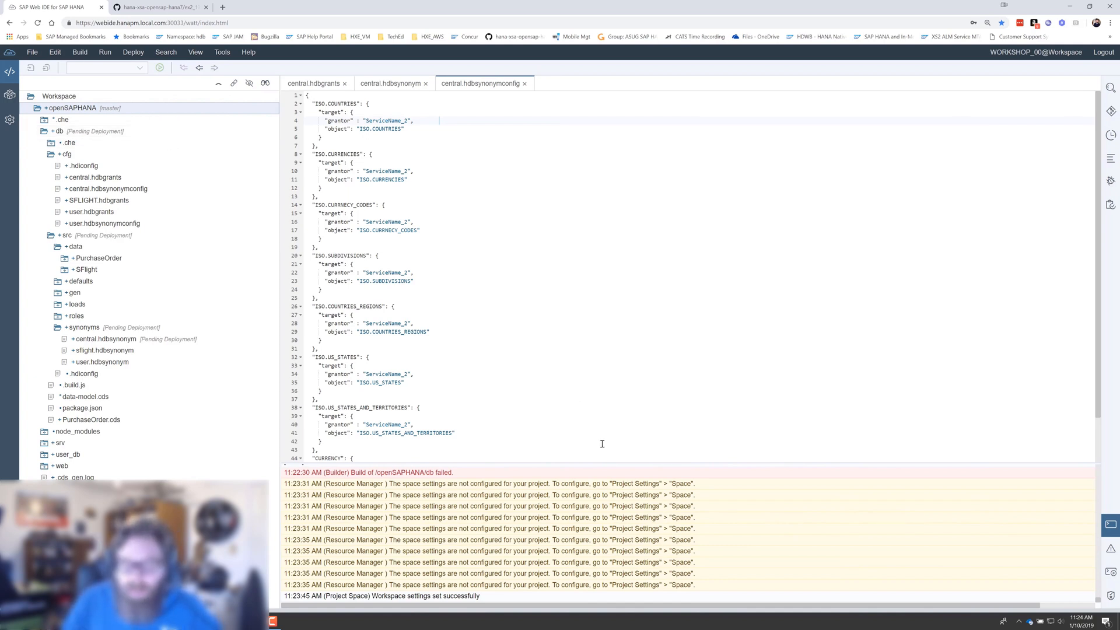
scroll(532, 526, "up", 3)
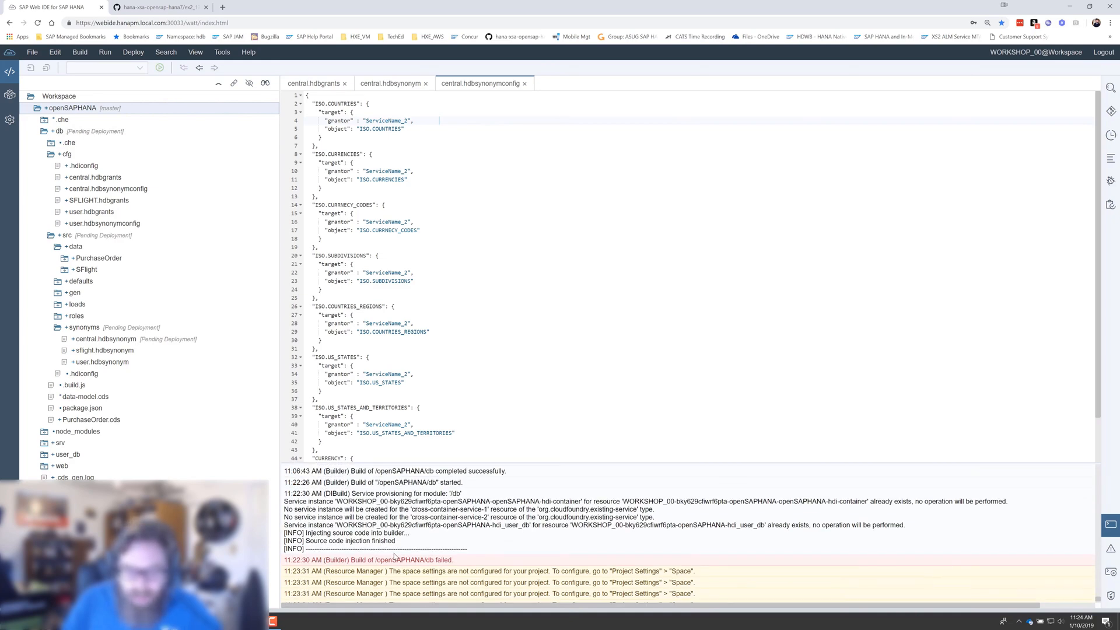
scroll(488, 506, "up", 3)
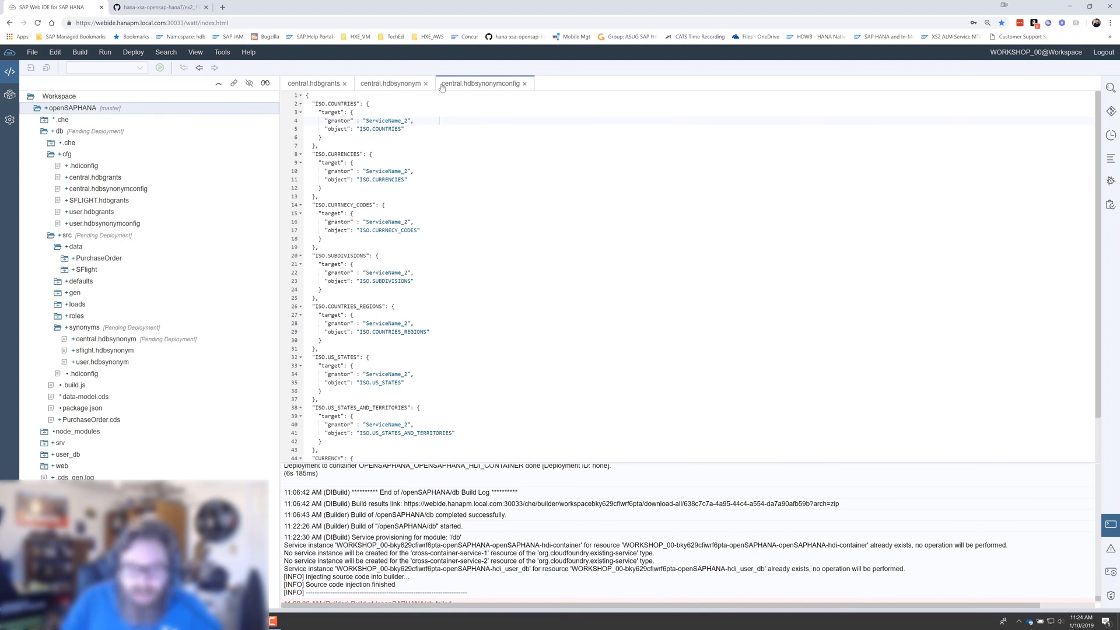
Build the db module again; this time the build completes successfully.
left_click(140, 132)
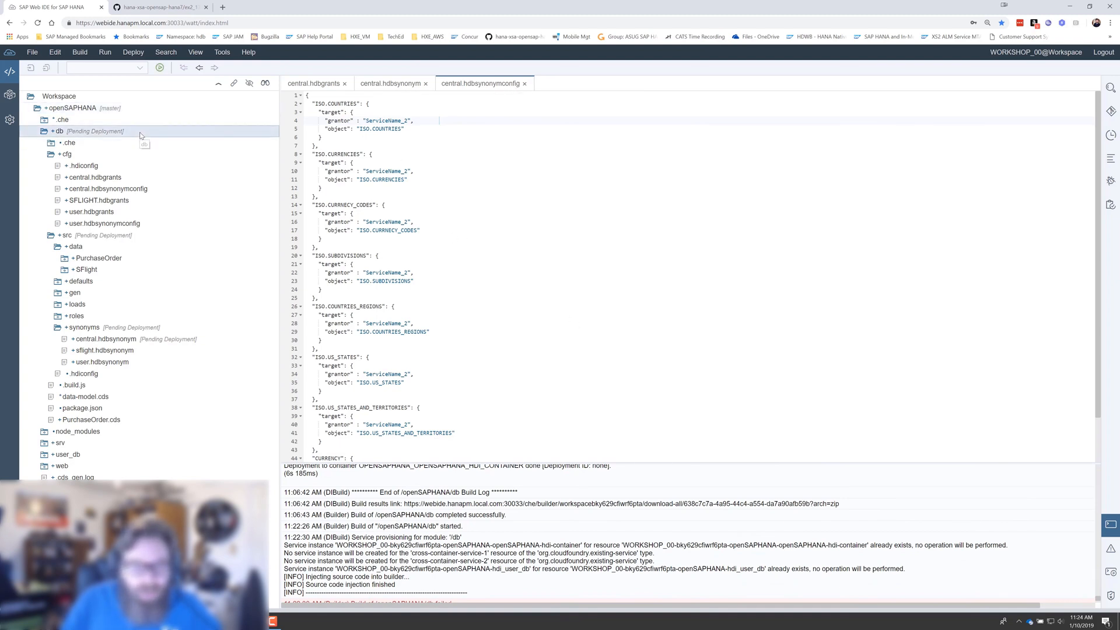
right_click(141, 134)
mouse_move(201, 149)
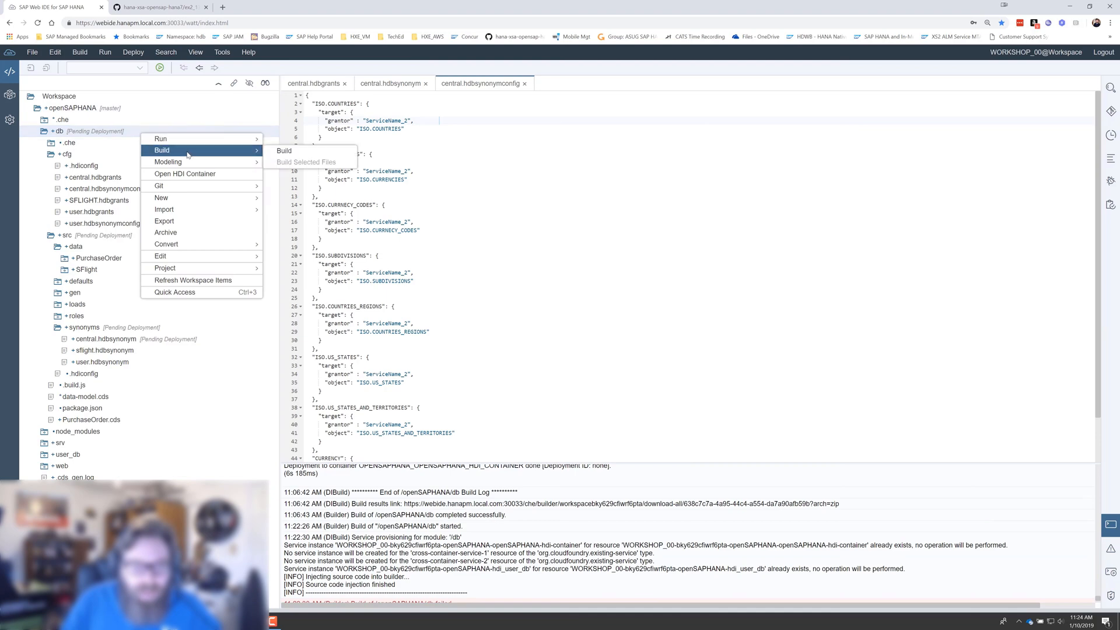
left_click(285, 151)
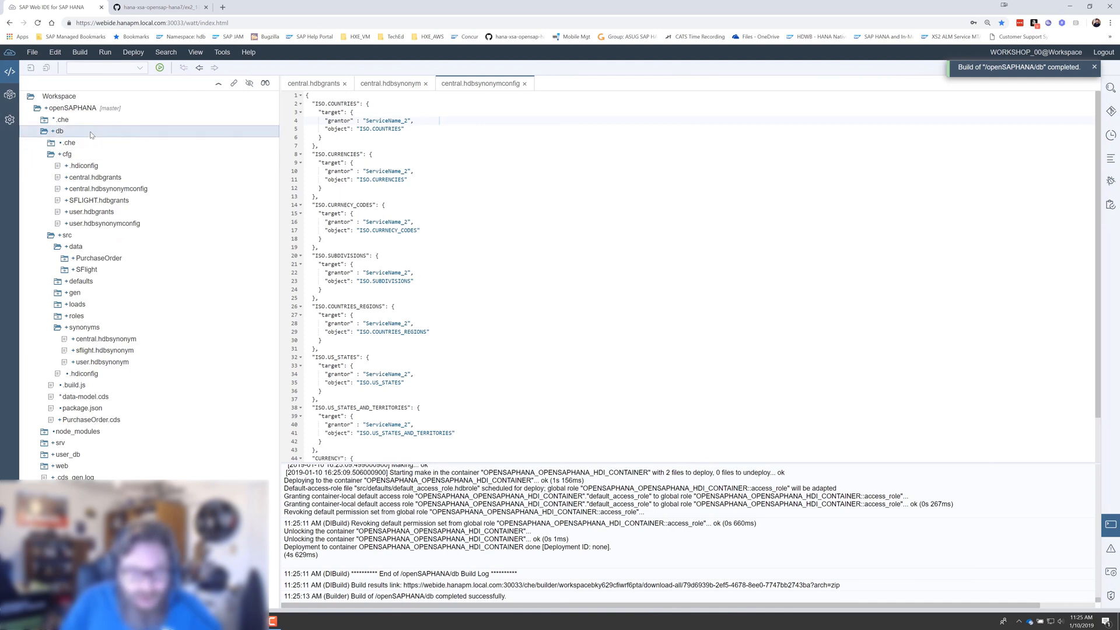
Close the central.hdbsynonymconfig, central.hdbsynonym and central.hdbgrants editors.
left_click(525, 84)
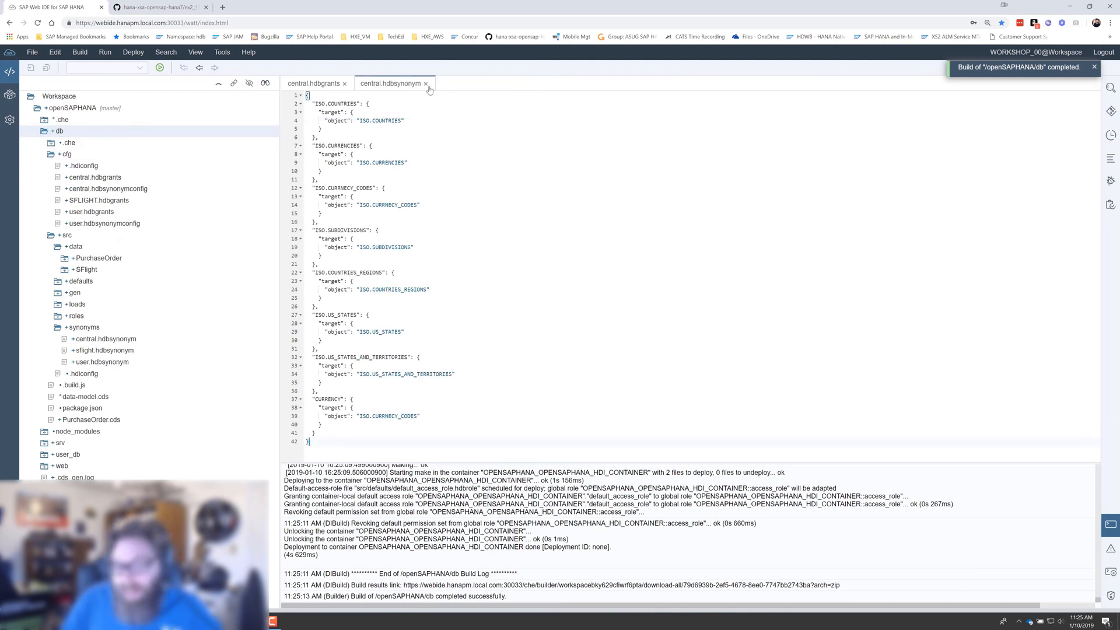
left_click(426, 84)
left_click(343, 84)
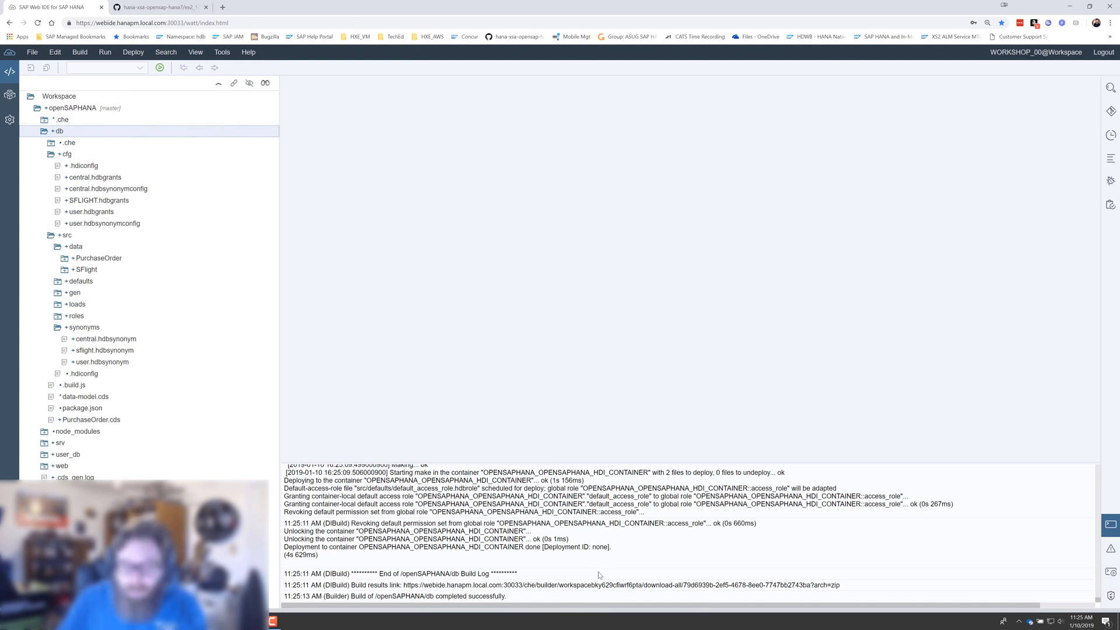
In Database Explorer, list the synonyms of the core_db container.
left_click(10, 95)
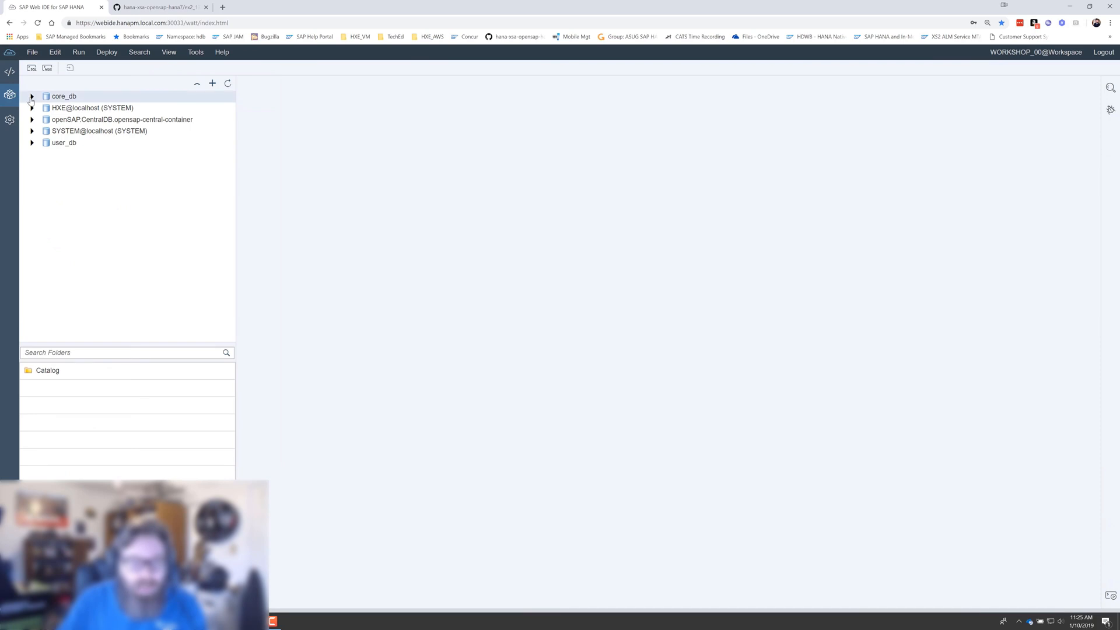
left_click(32, 96)
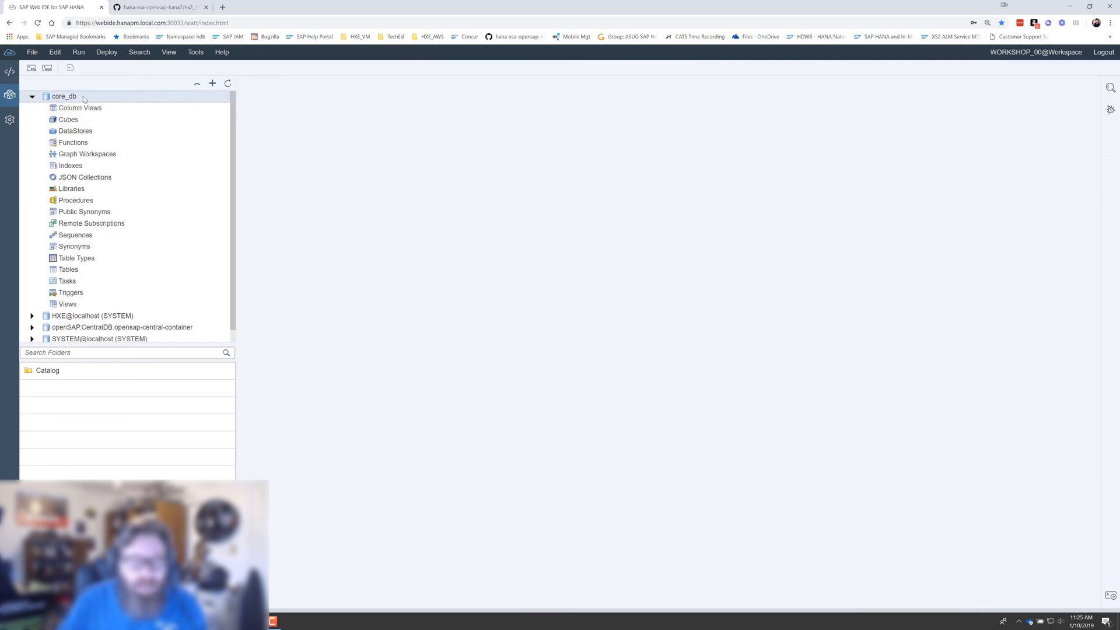
left_click(75, 246)
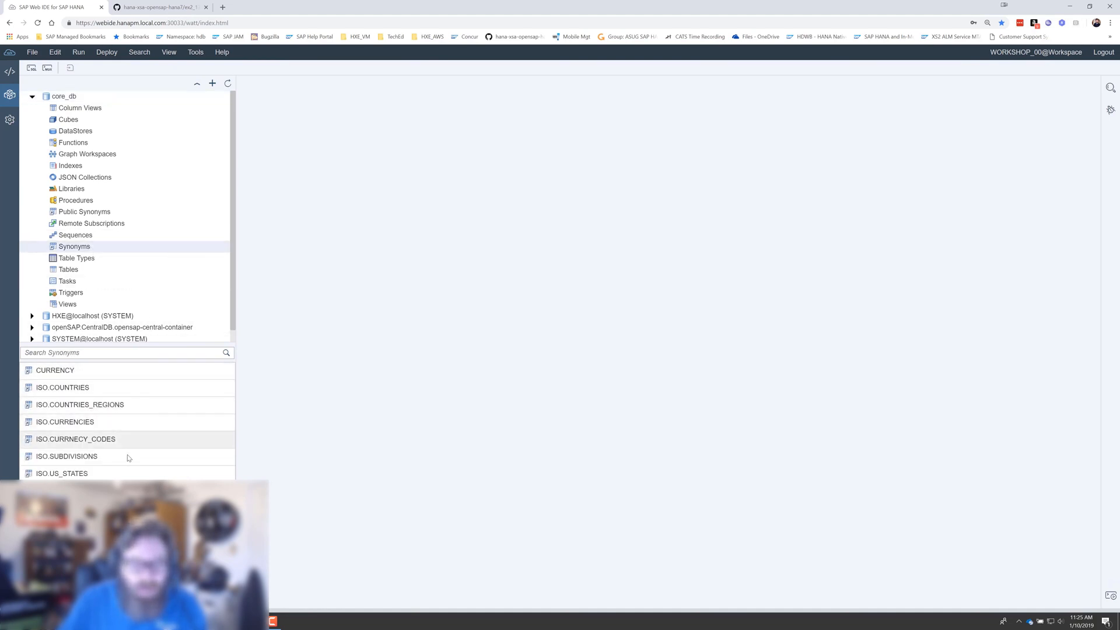
Show the 50 rows of state codes and names behind the ISO.US_STATES synonym.
left_click(122, 473)
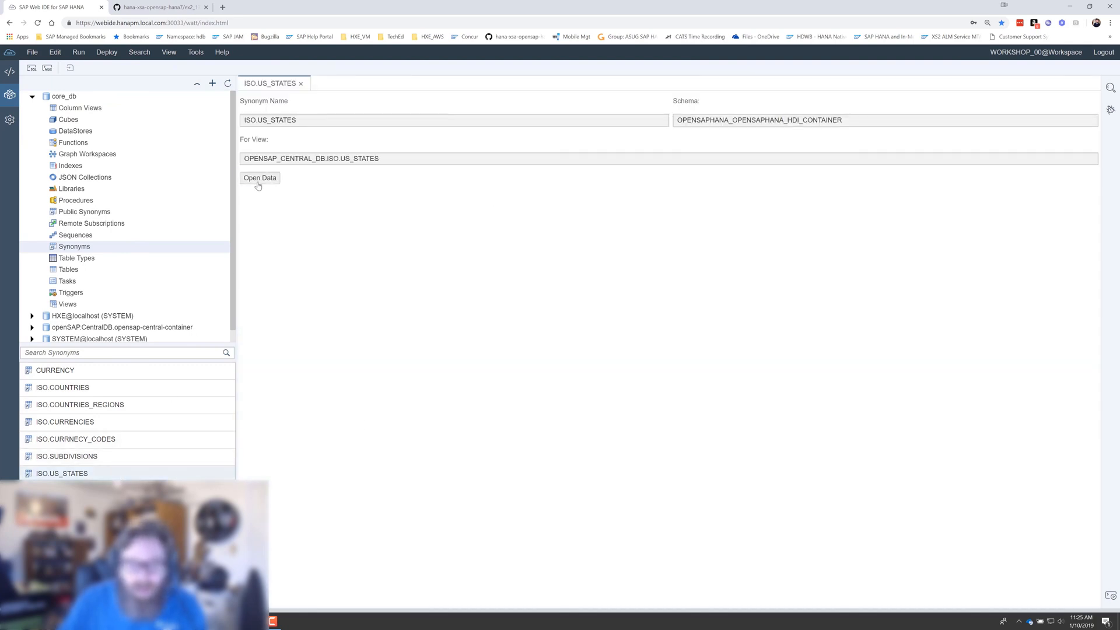
left_click(259, 178)
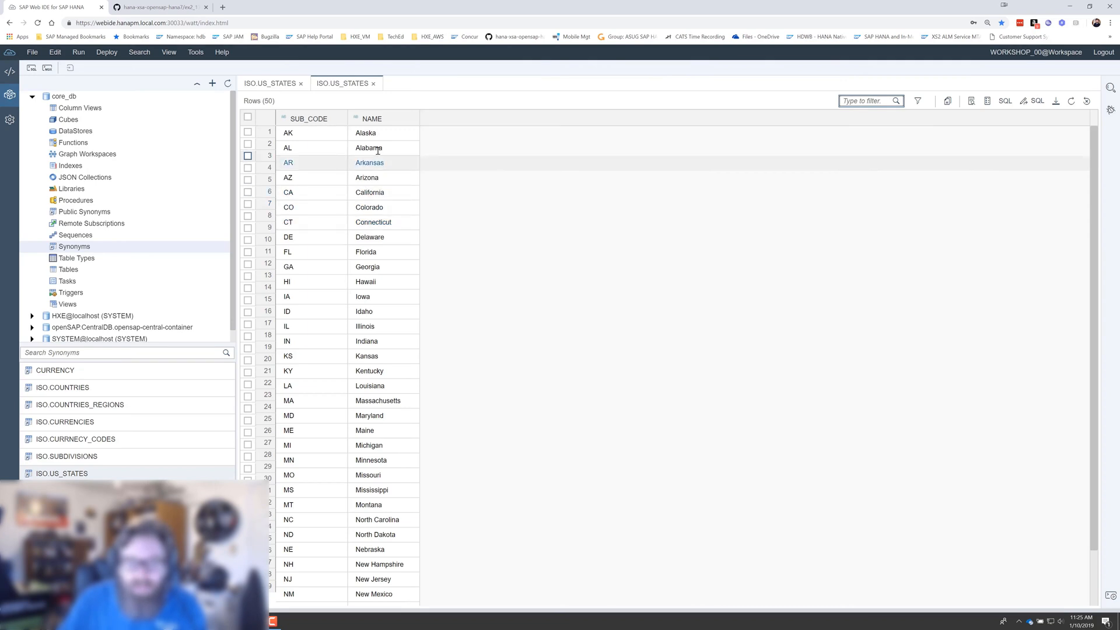
scroll(412, 245, "down", 3)
scroll(412, 314, "down", 3)
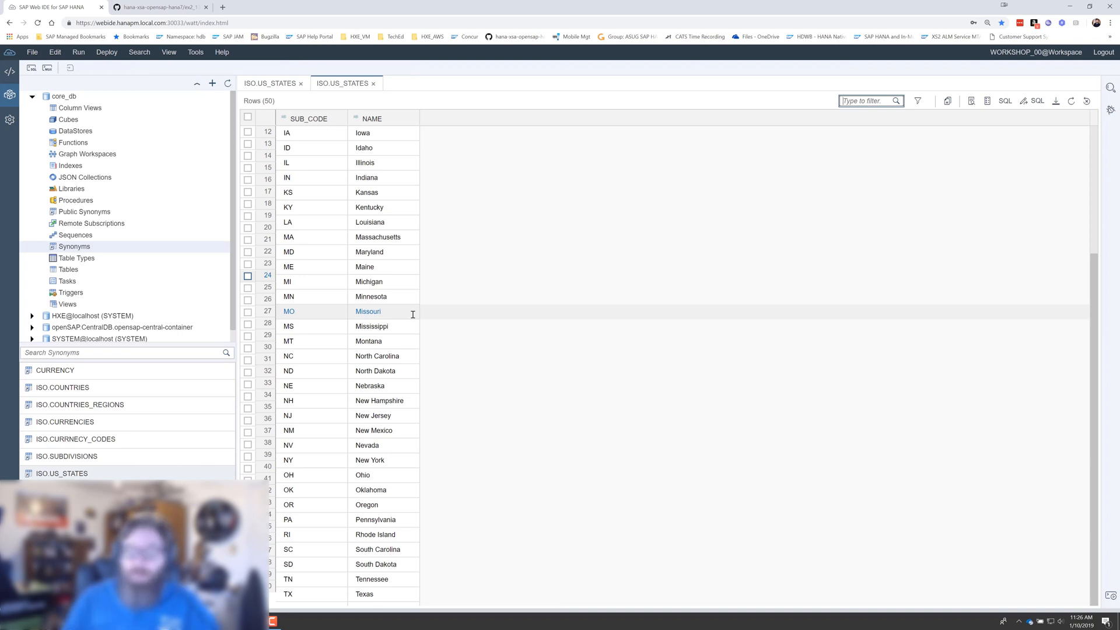
left_click(132, 97)
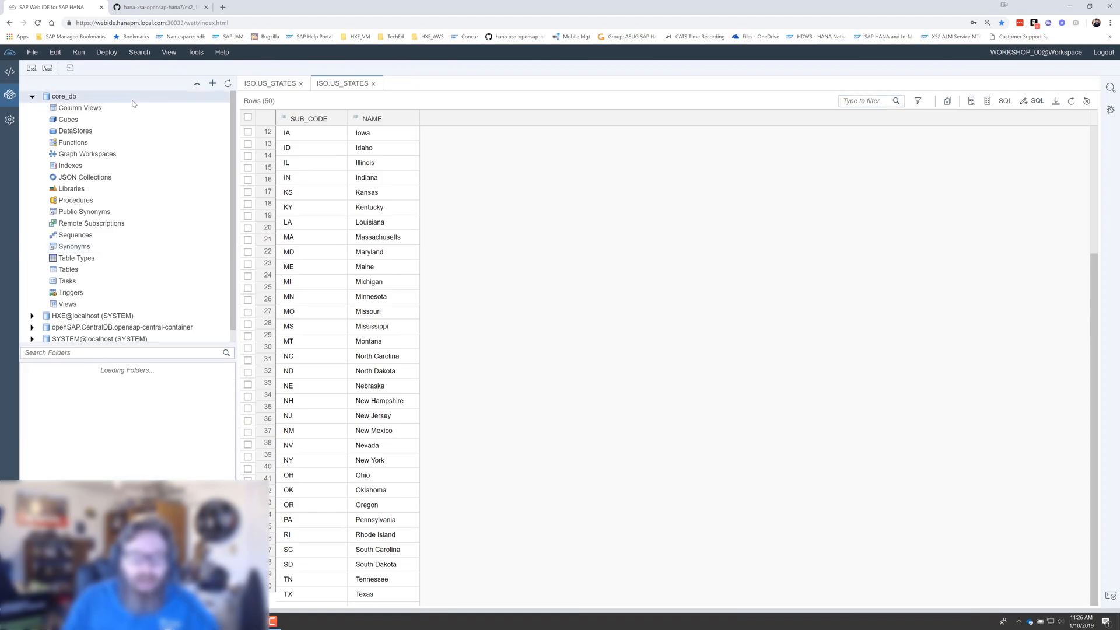